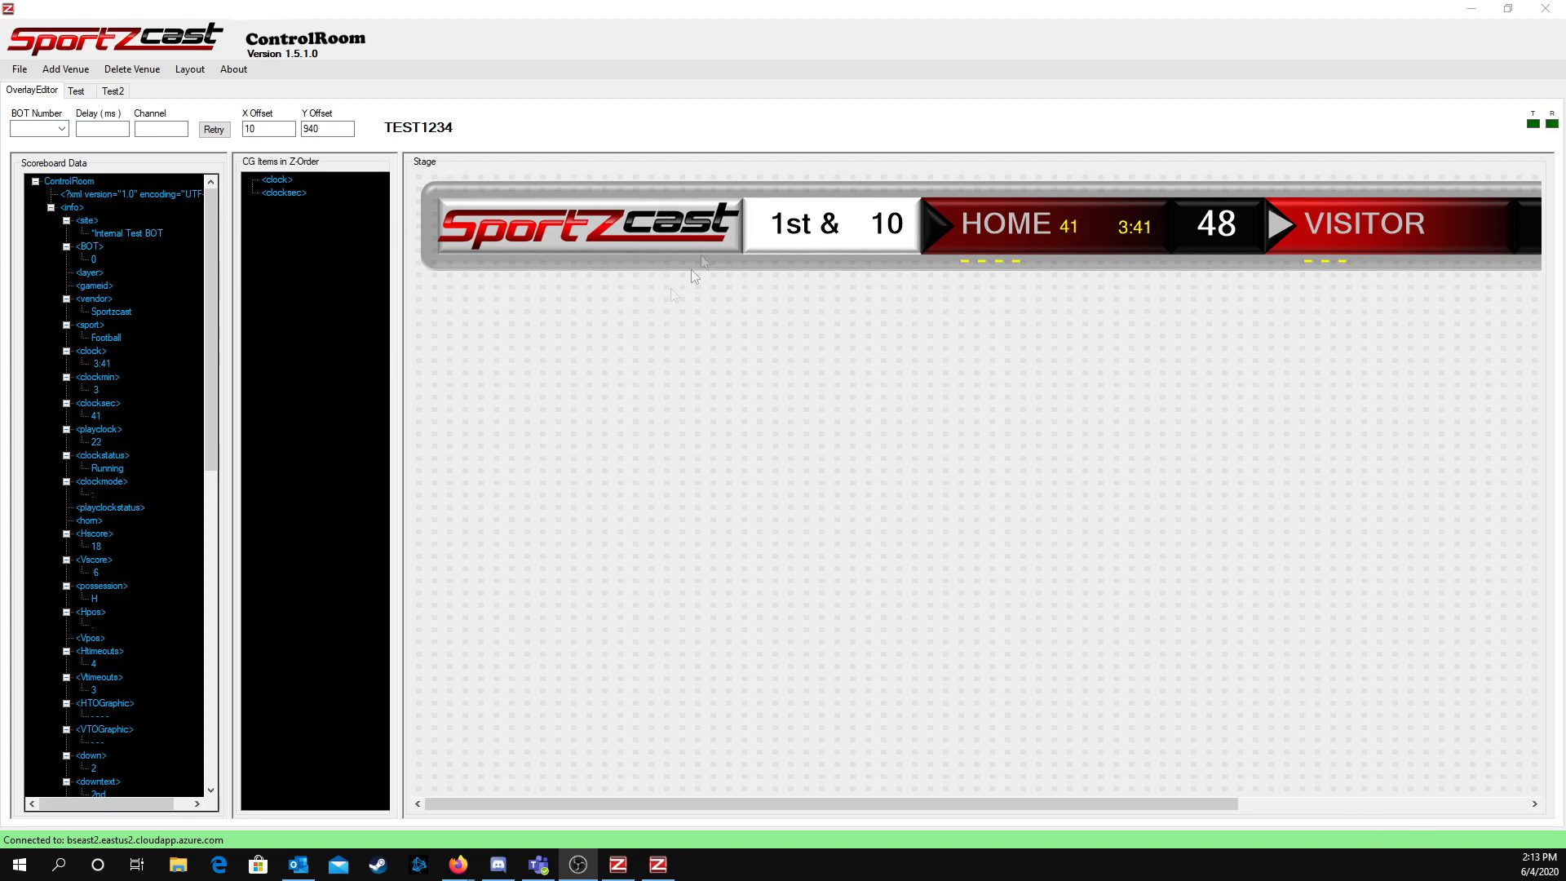
# Scroll the stage right to reveal the 4th quarter box and the 13:51 clock item.
pyautogui.click(61, 129)
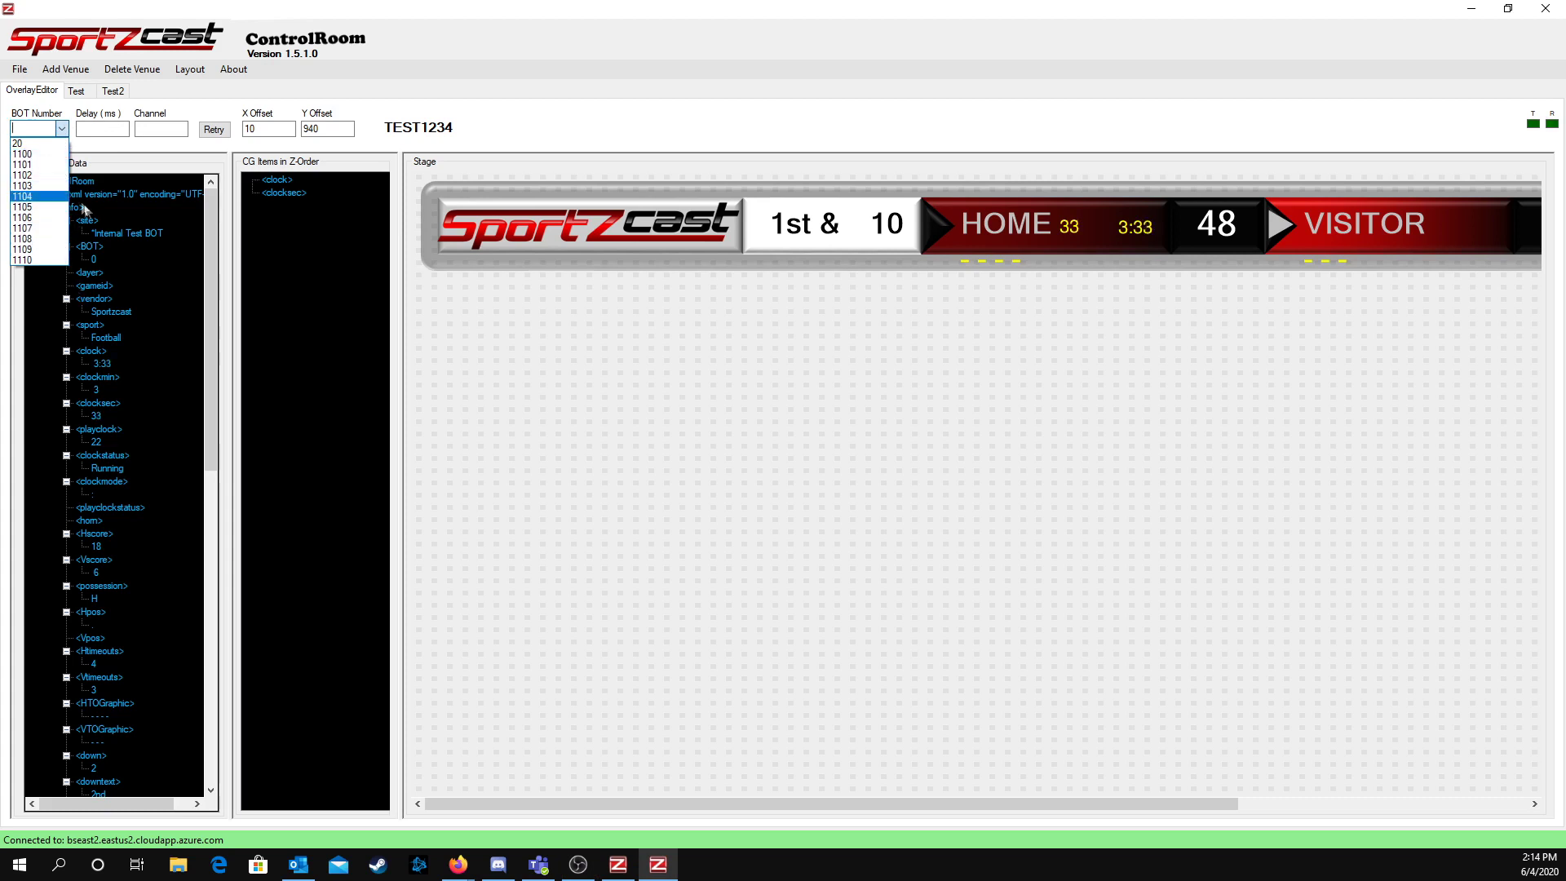
pyautogui.click(222, 277)
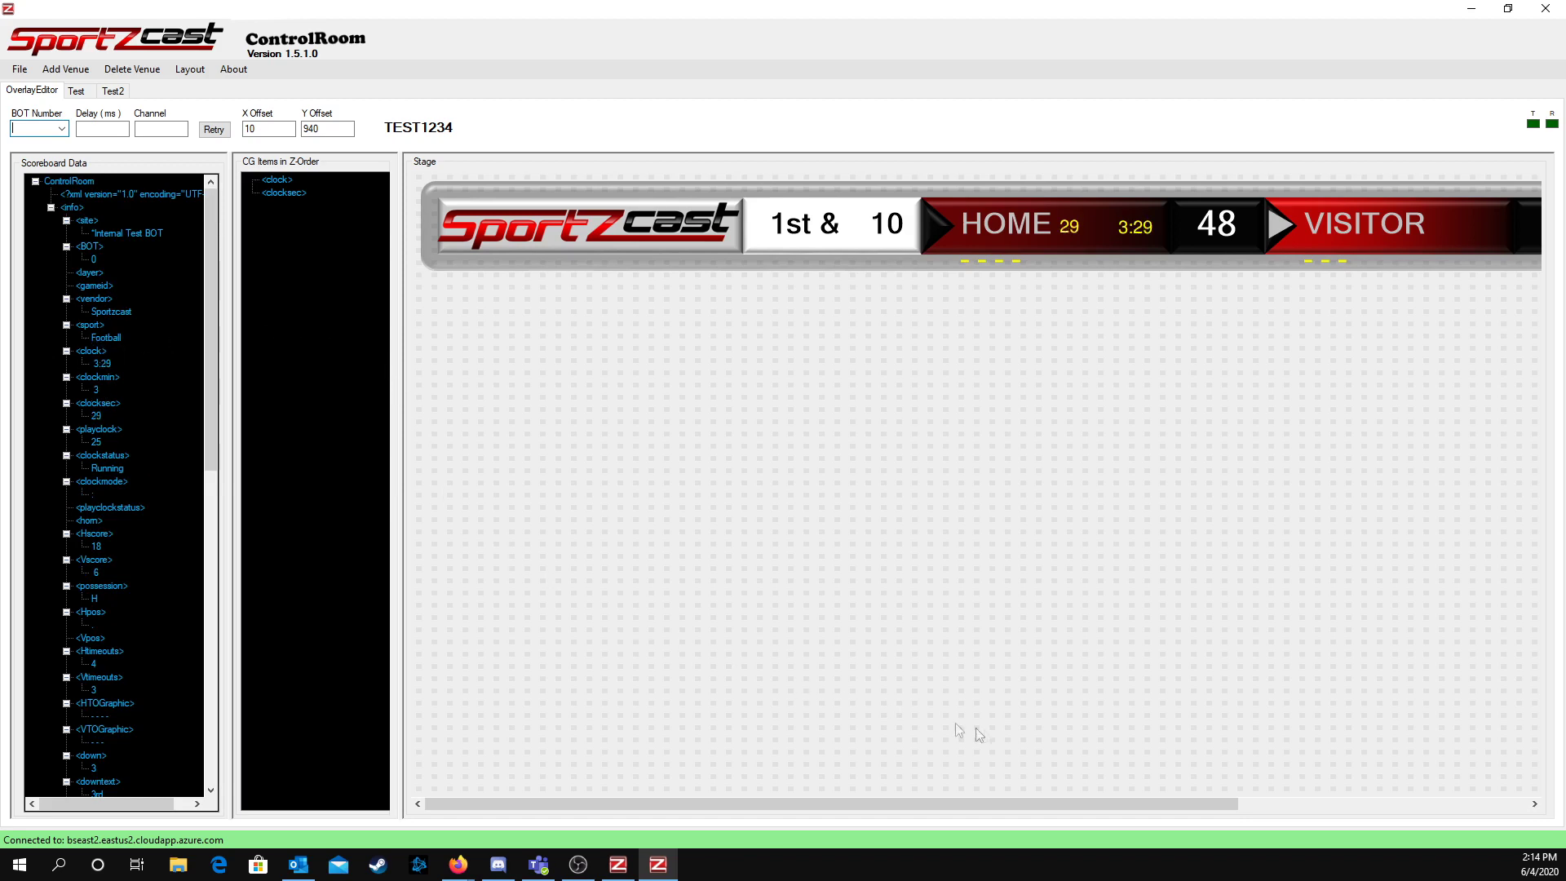
pyautogui.scroll(-1, 179, 363)
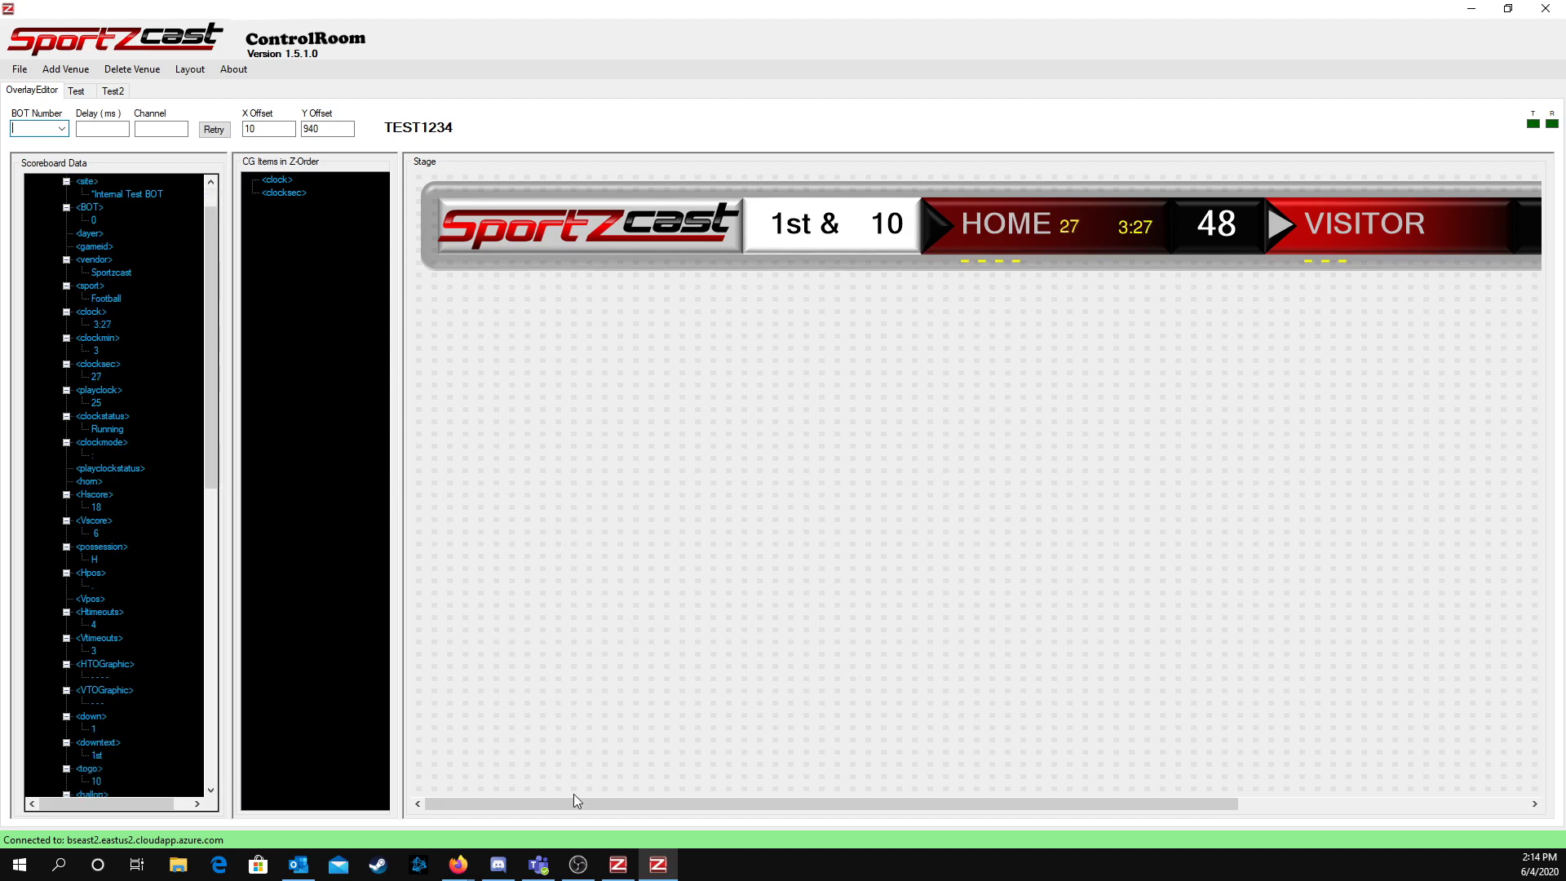
pyautogui.moveTo(576, 804); pyautogui.dragTo(944, 808)
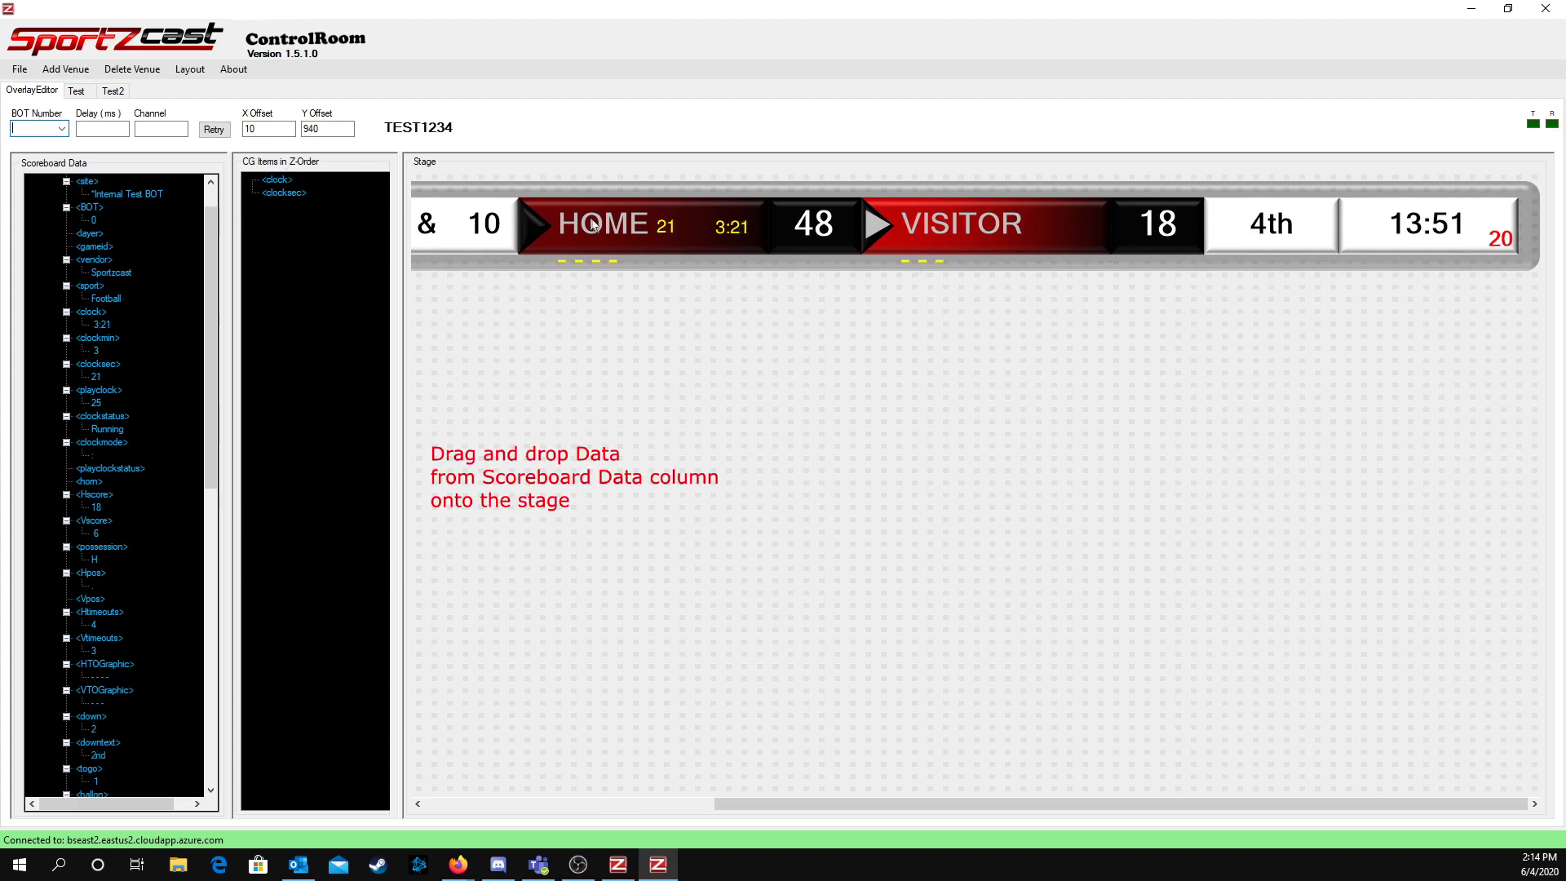
pyautogui.moveTo(731, 232); pyautogui.dragTo(735, 236)
# Set the clock item's foreground colour to deep pink.
pyautogui.doubleClick(743, 236)
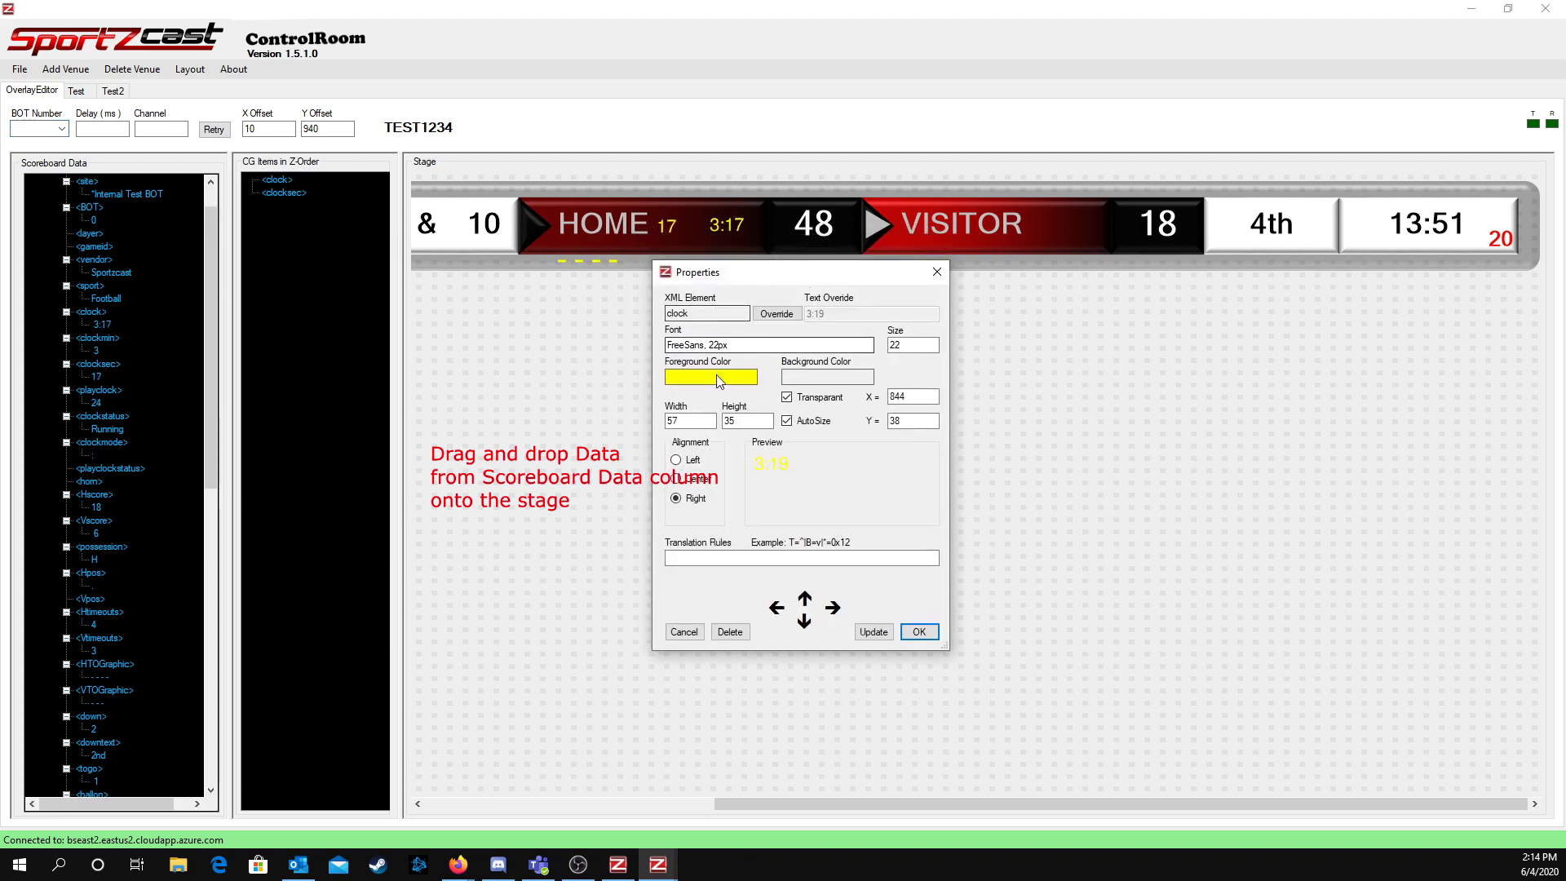
pyautogui.click(719, 382)
pyautogui.click(856, 280)
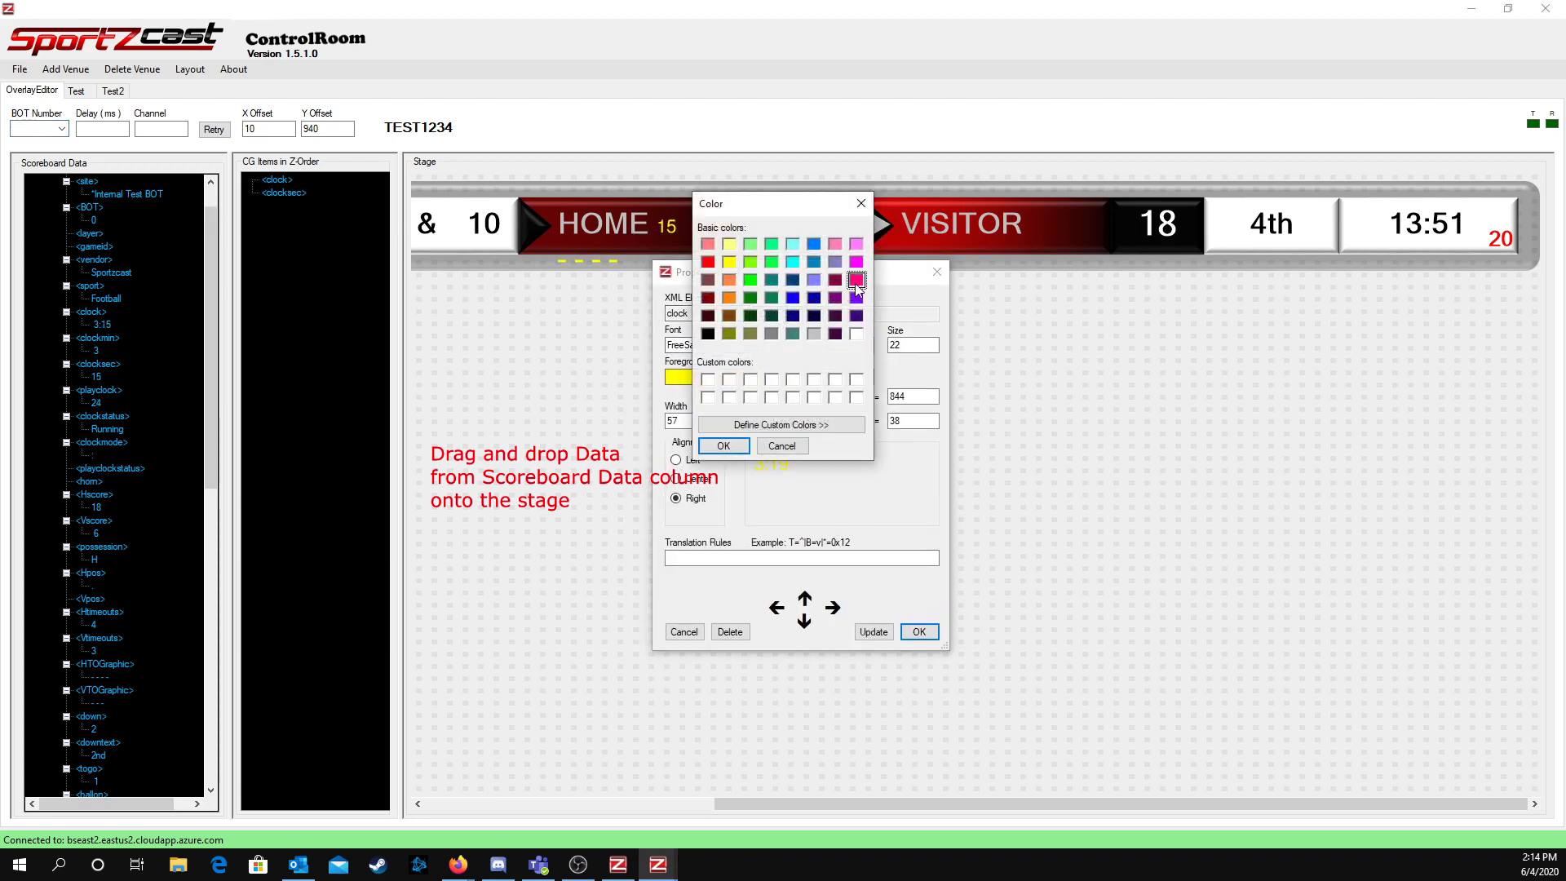
pyautogui.click(723, 445)
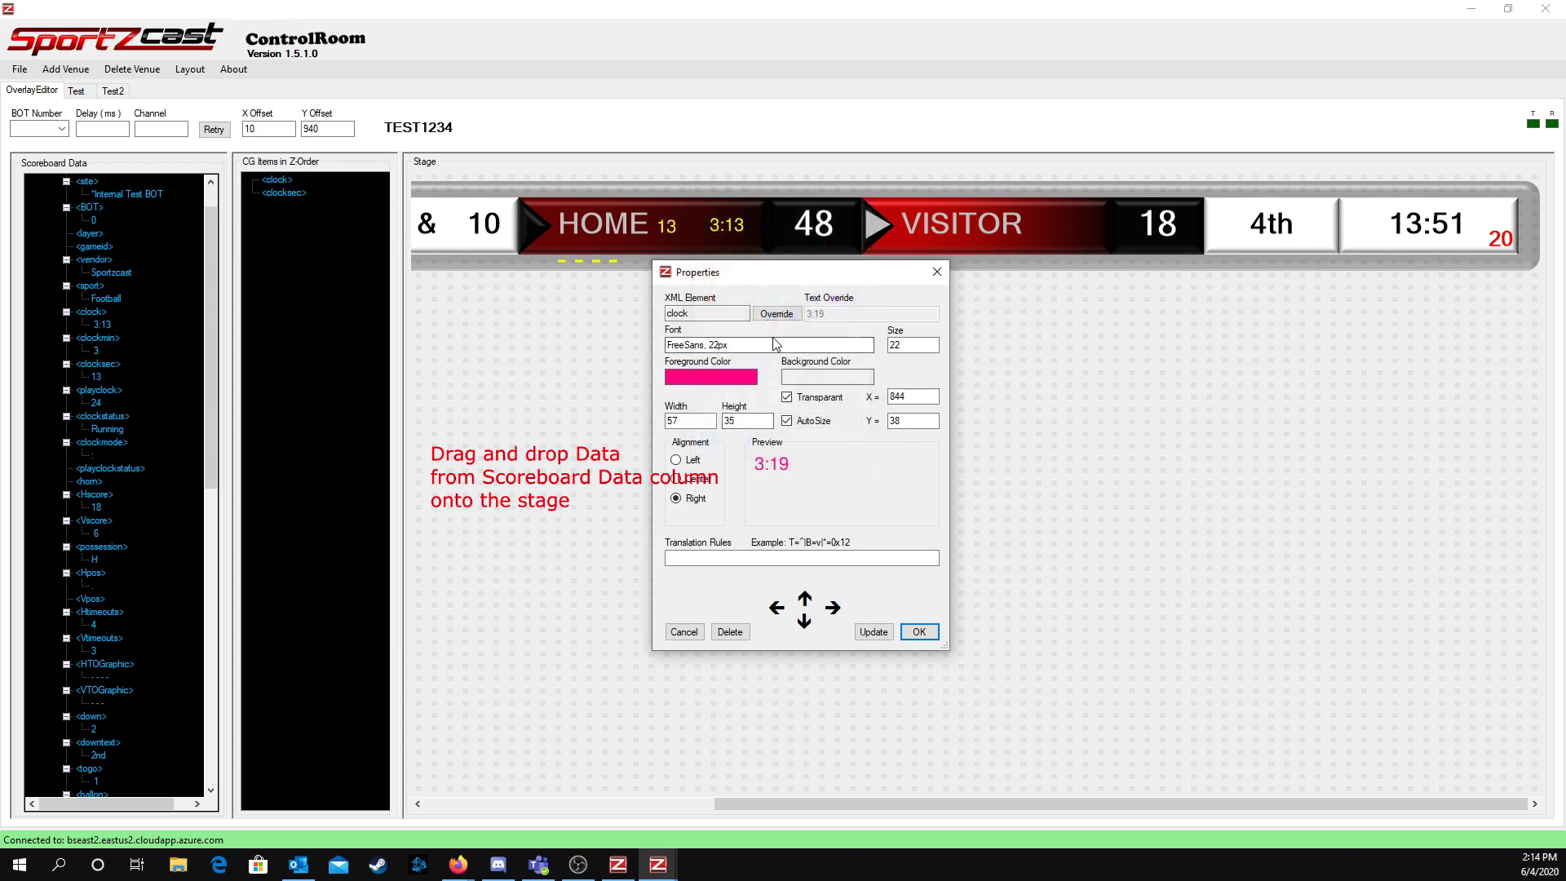
# Change the clock font to Comic Sans MS at size 45 and apply the changes.
pyautogui.click(775, 343)
pyautogui.scroll(6, 118, 175)
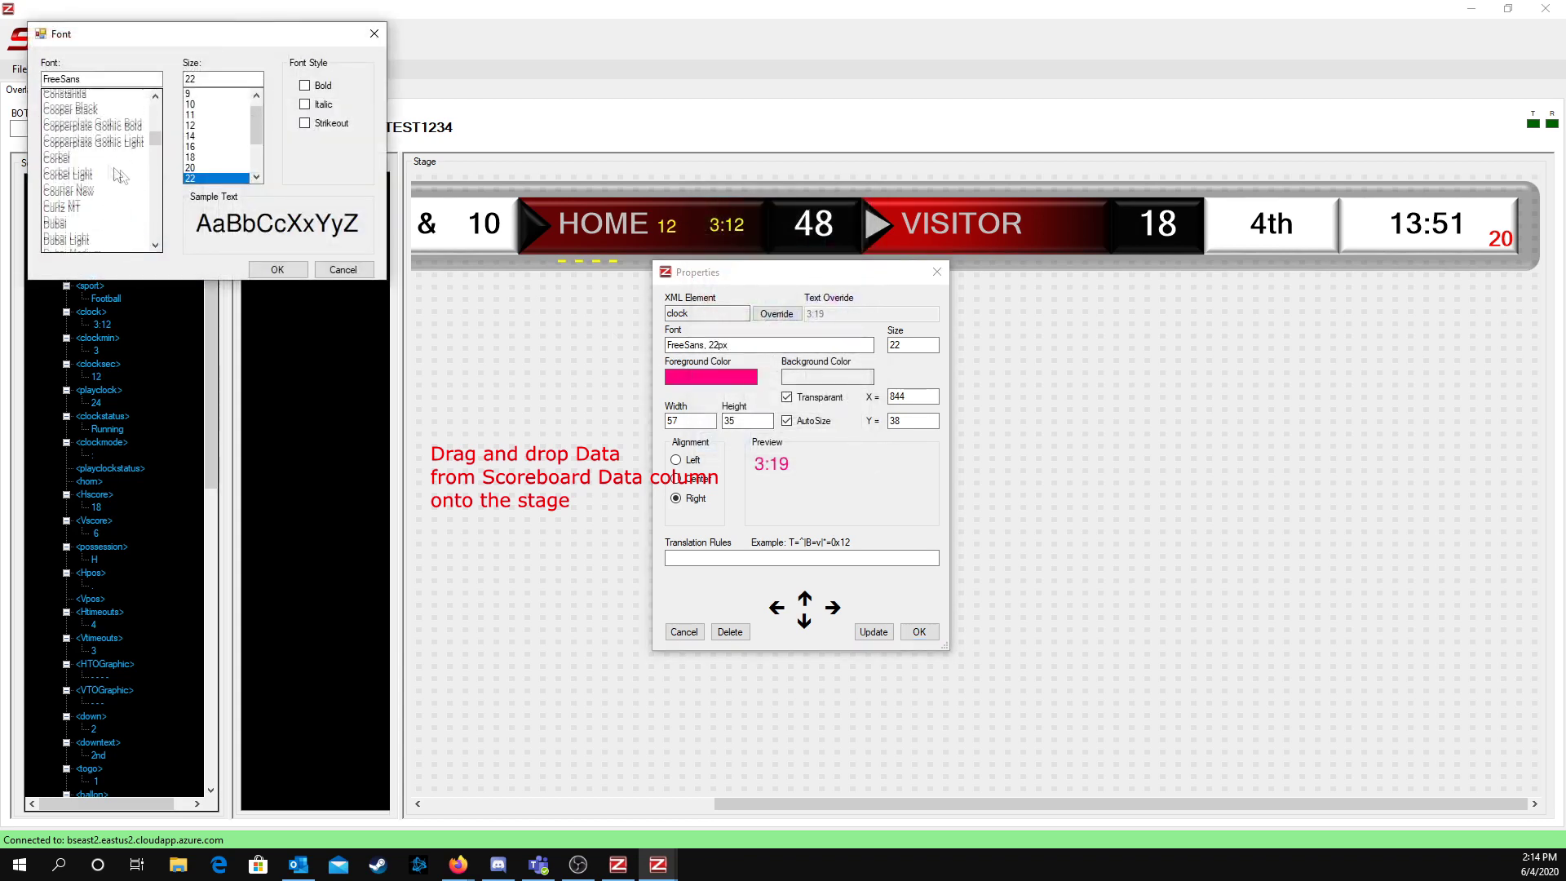
pyautogui.scroll(2, 118, 175)
pyautogui.click(98, 161)
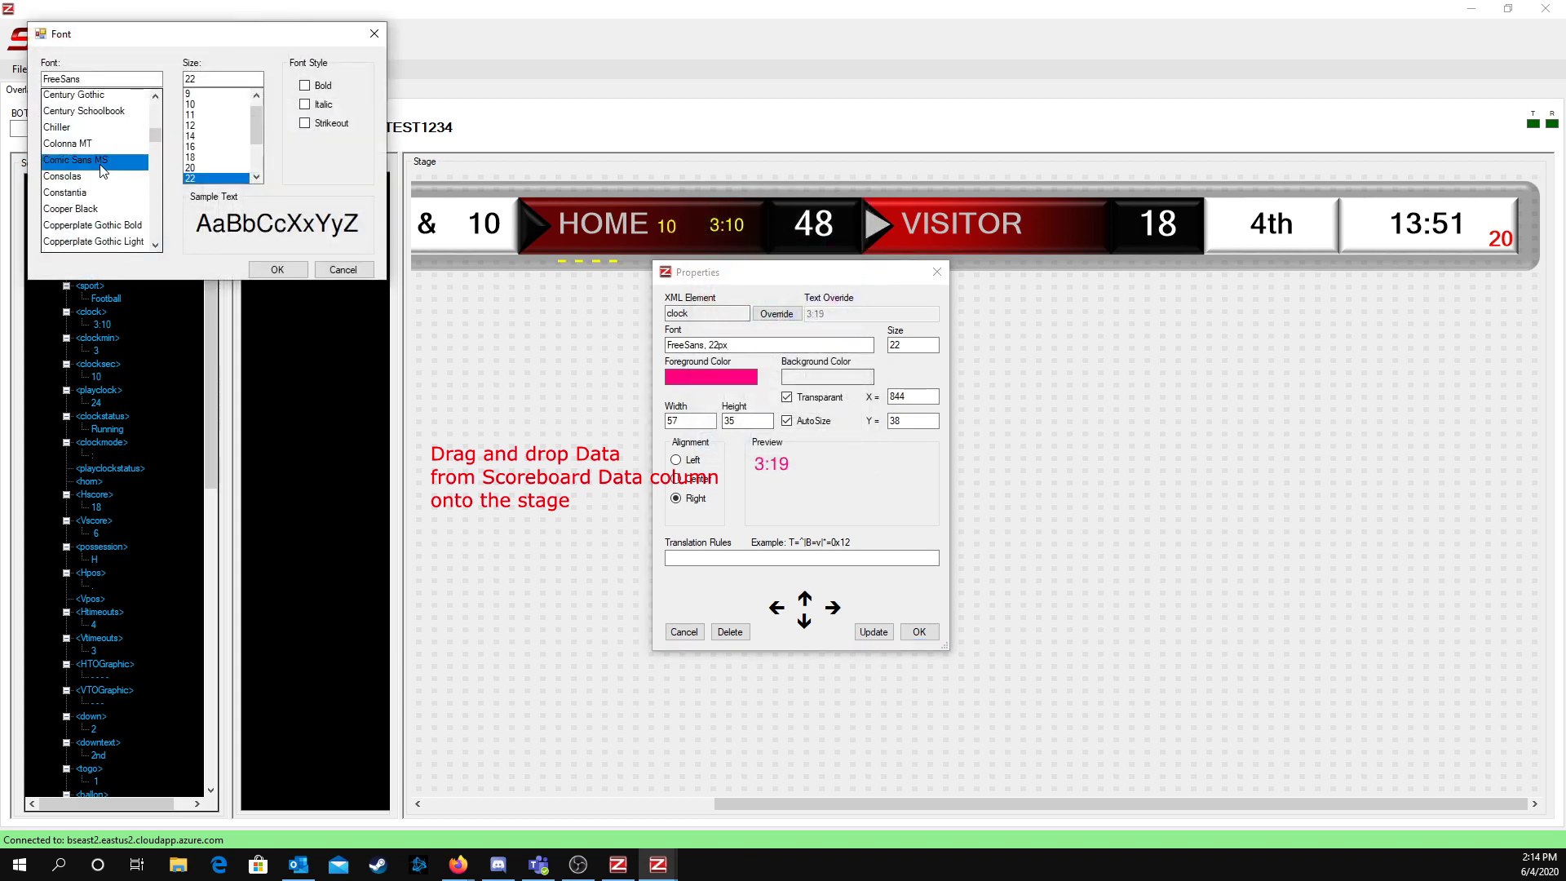
pyautogui.click(278, 270)
pyautogui.moveTo(930, 345); pyautogui.dragTo(882, 348)
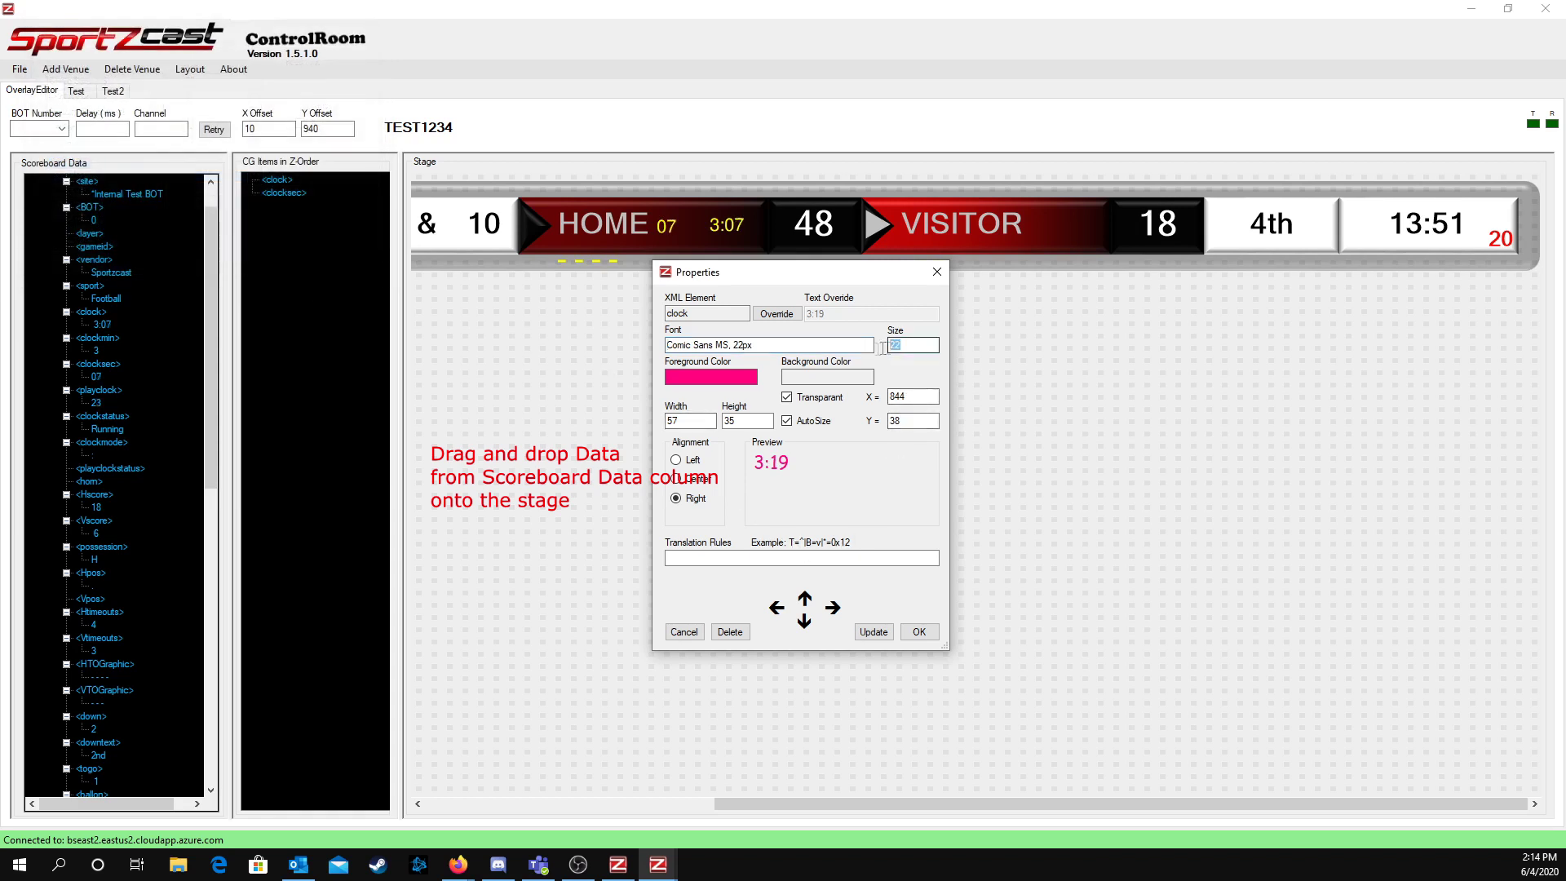
pyautogui.write('45')
pyautogui.click(873, 631)
pyautogui.click(919, 631)
# Move the pink clock just after the VISITOR label and scroll the stage back left.
pyautogui.moveTo(746, 245); pyautogui.dragTo(1059, 234)
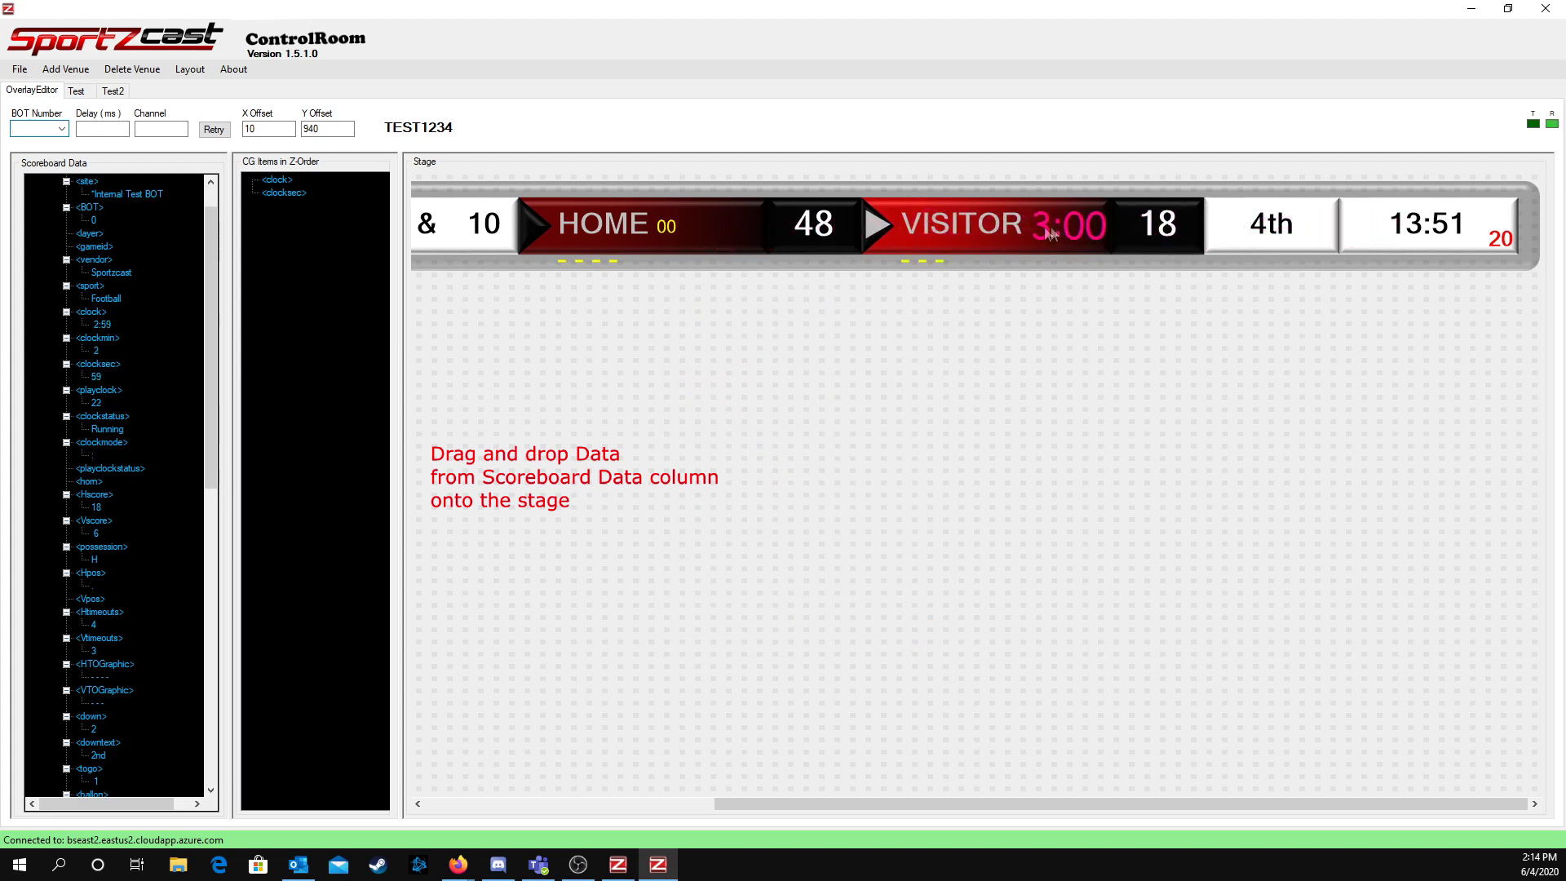
pyautogui.moveTo(788, 804); pyautogui.dragTo(493, 769)
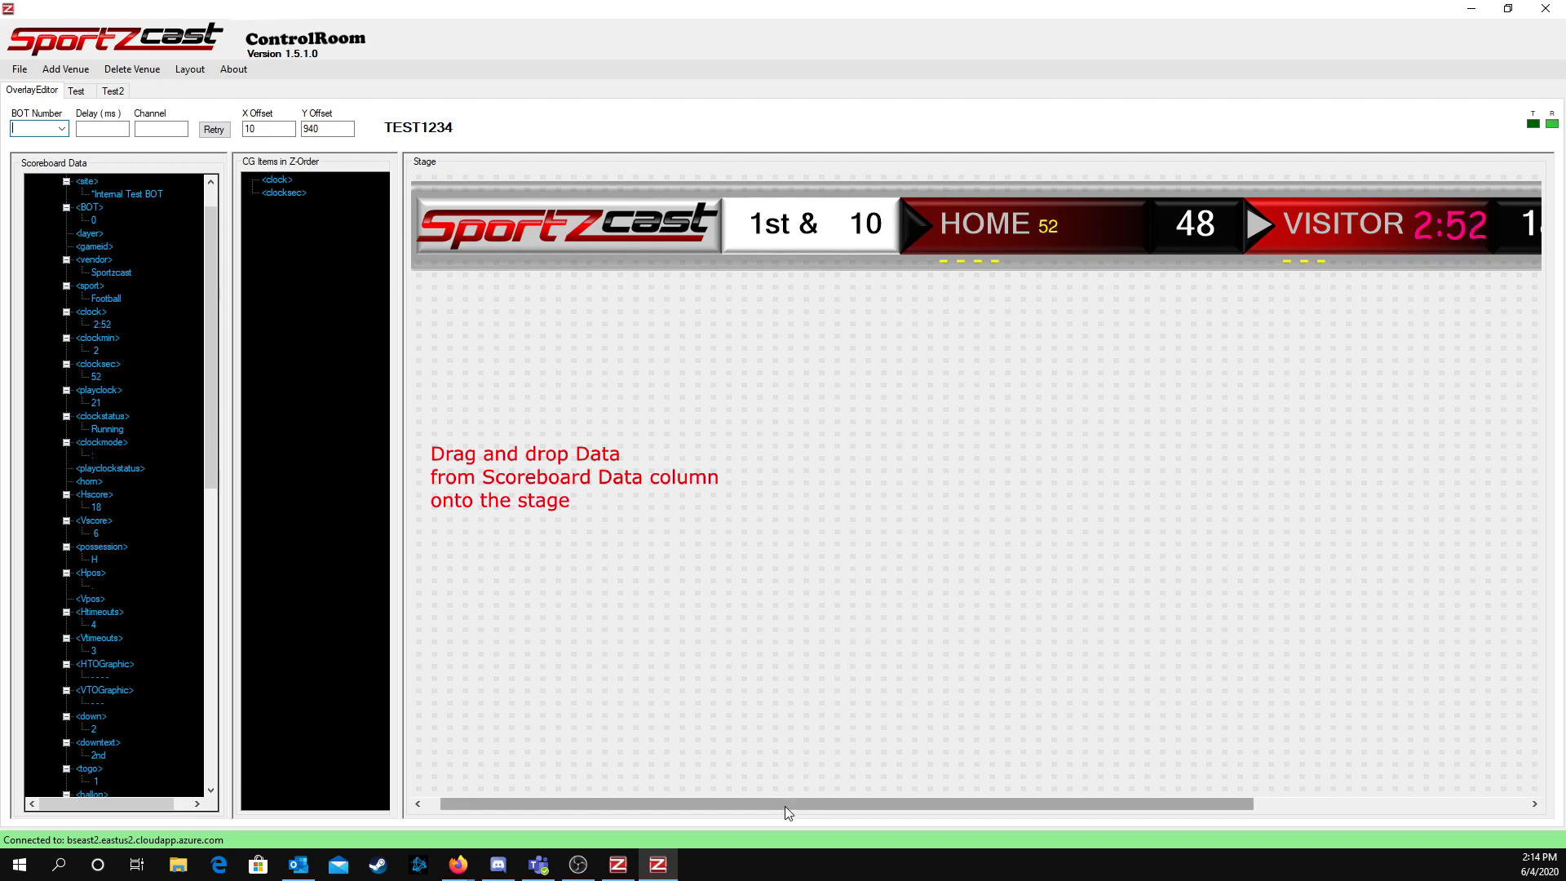
pyautogui.moveTo(785, 806)
pyautogui.mouseDown()
pyautogui.moveTo(1118, 807)
pyautogui.moveTo(769, 806)
pyautogui.mouseUp()
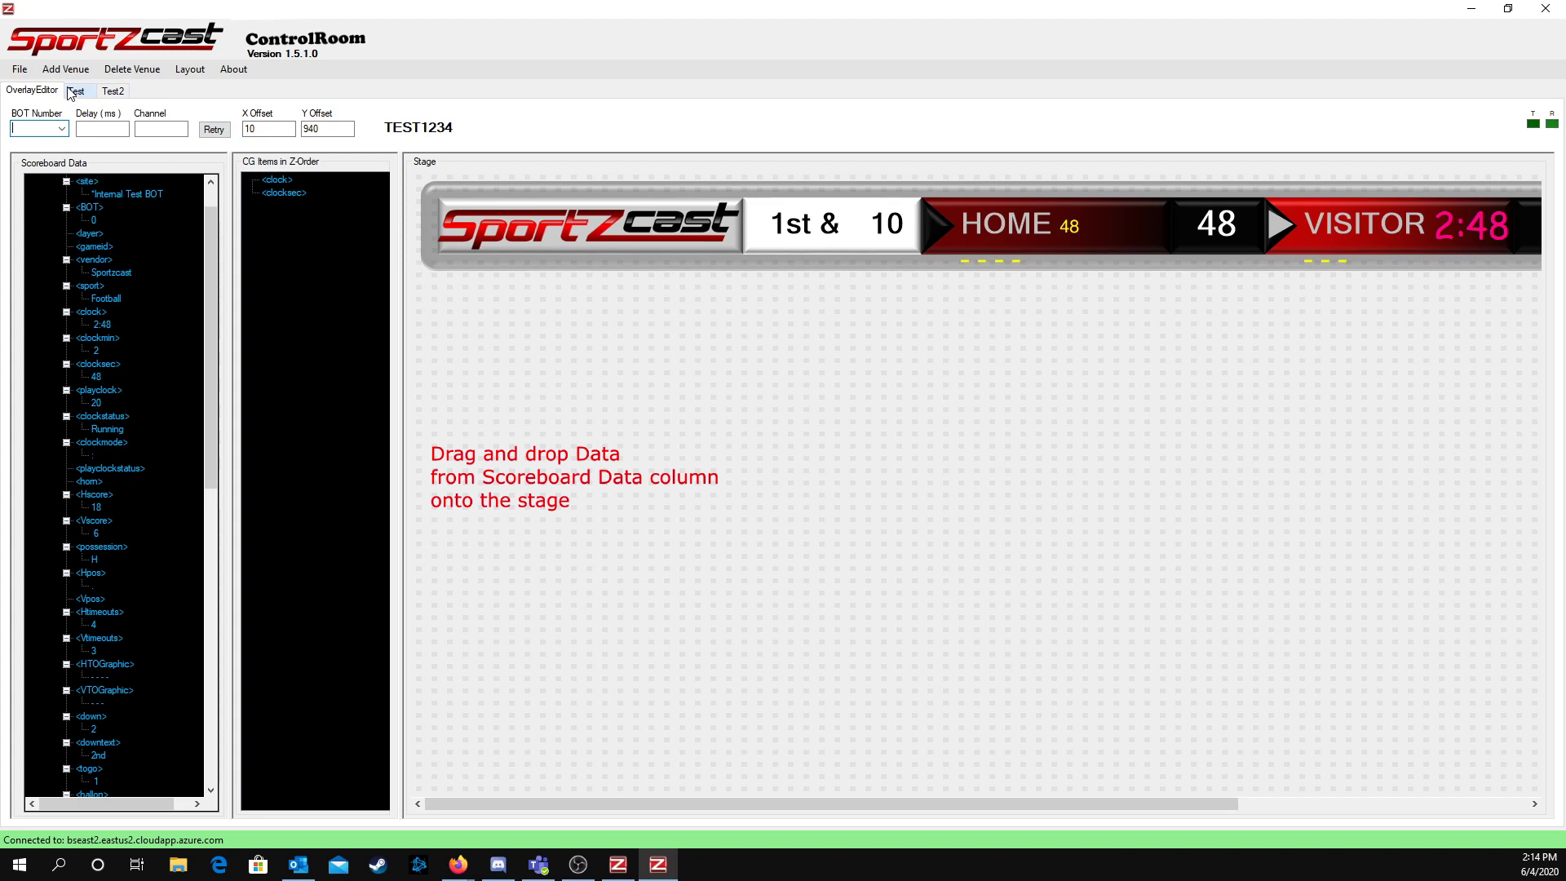
pyautogui.click(190, 69)
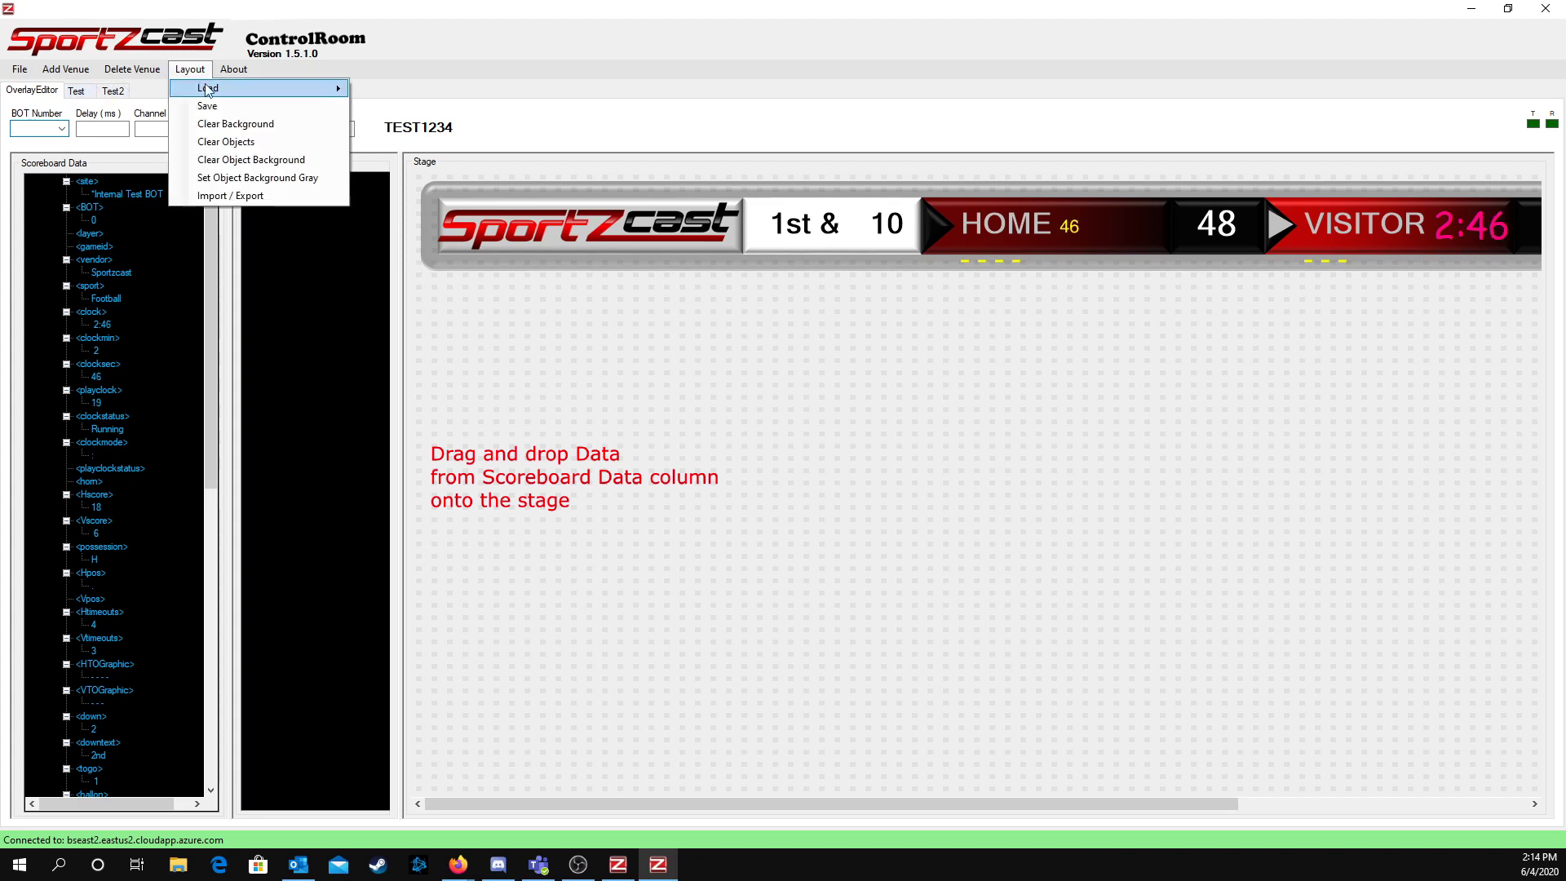
# Save the current overlay layout with the name test123.
pyautogui.click(210, 106)
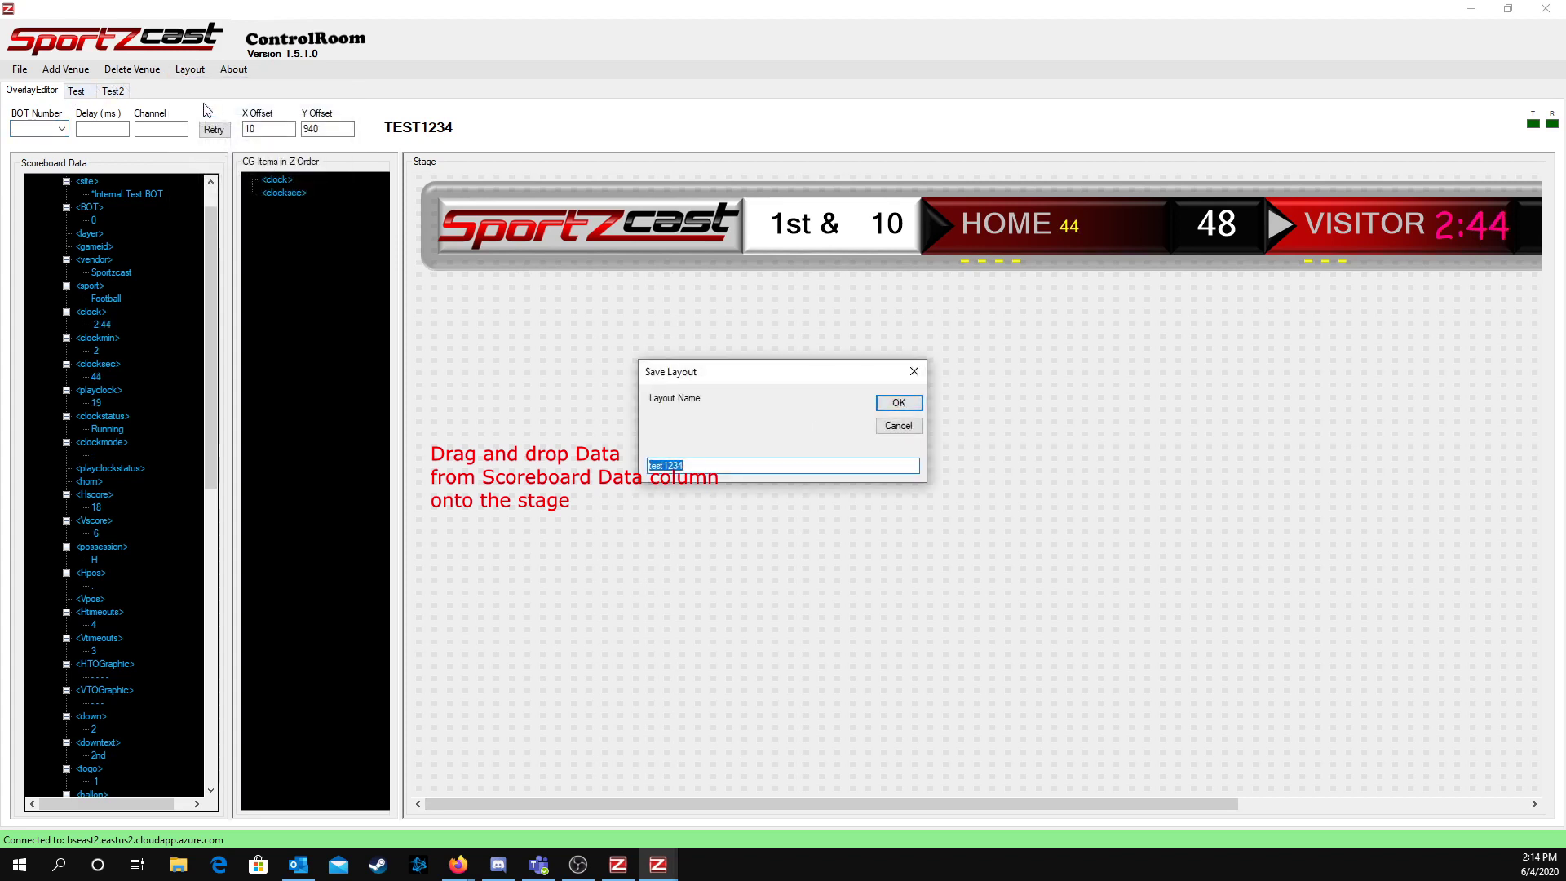
pyautogui.write('test123')
pyautogui.press('Return')
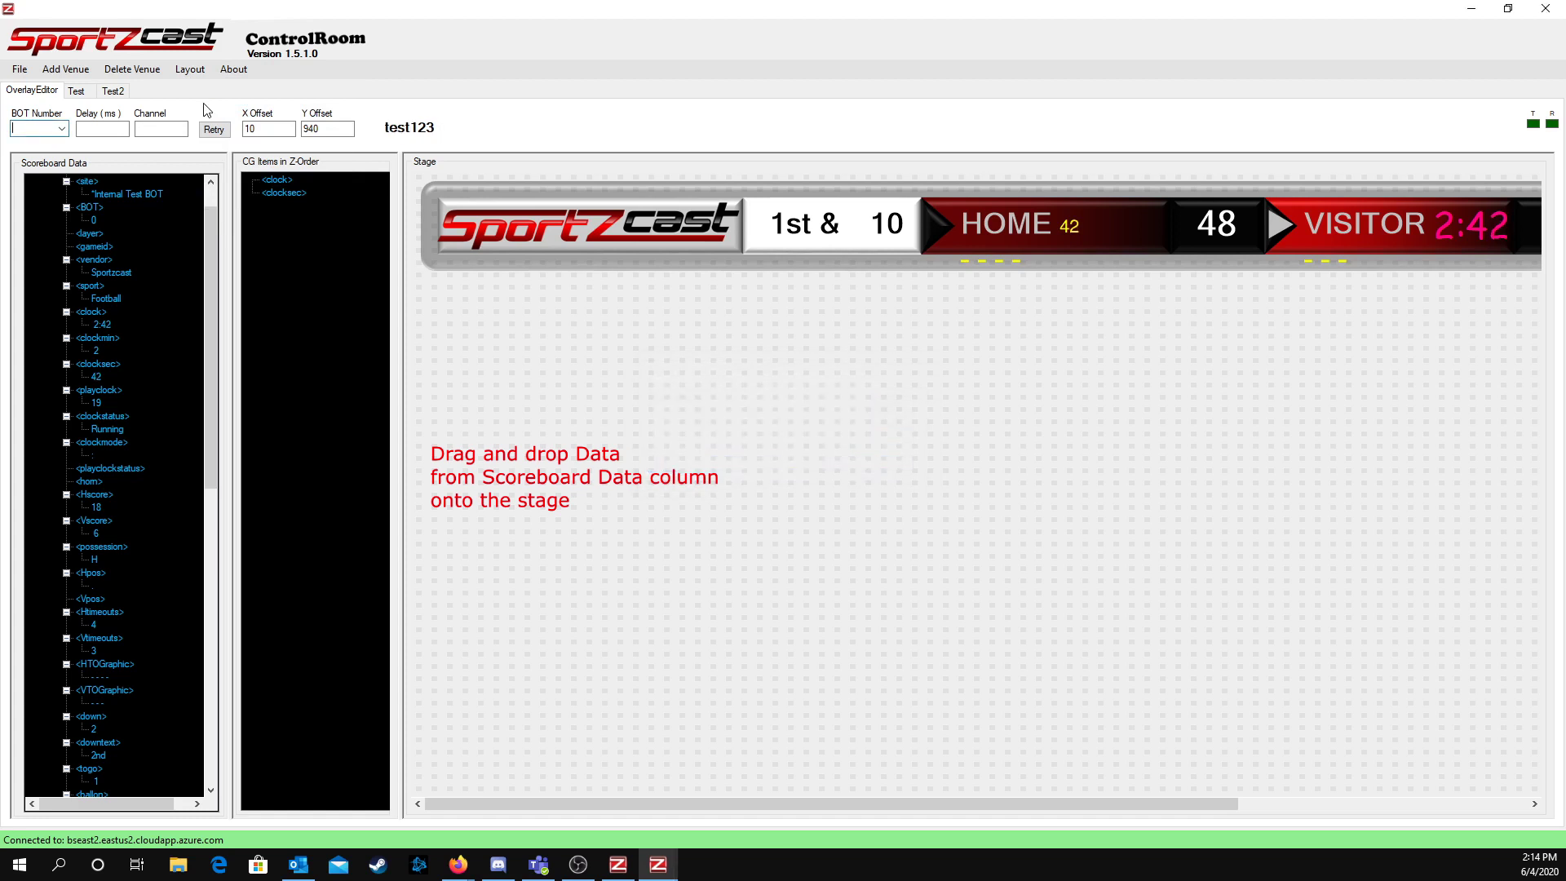
pyautogui.click(70, 70)
# Name the new venue 'Sportzcast Demo' with device Wheaton Softball and encoder API Version 2.
pyautogui.click(151, 99)
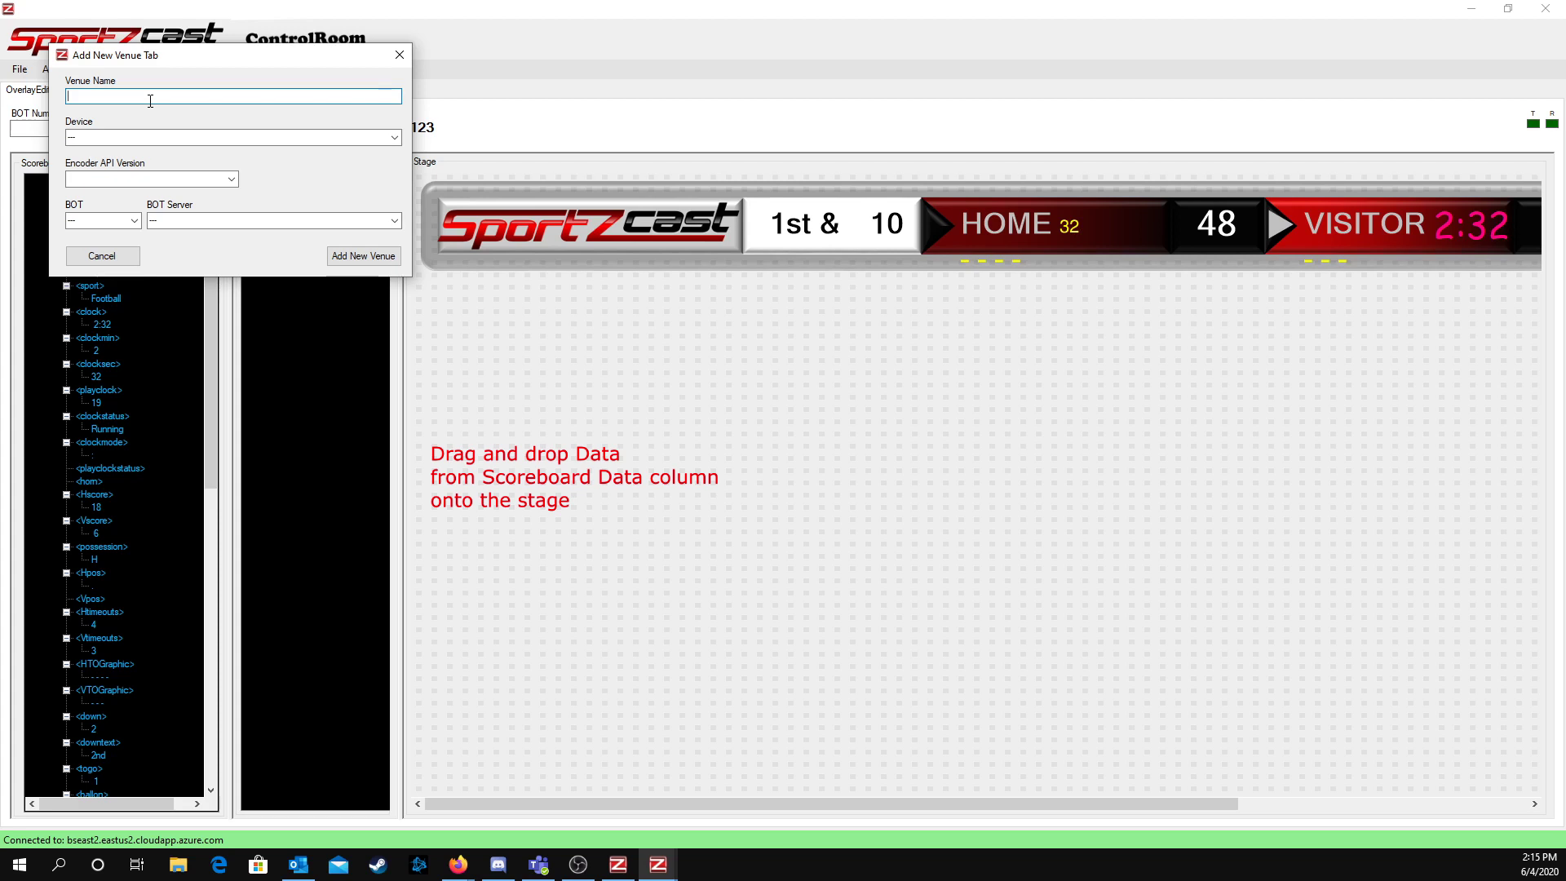
pyautogui.write('portzcast Demo')
pyautogui.click(394, 138)
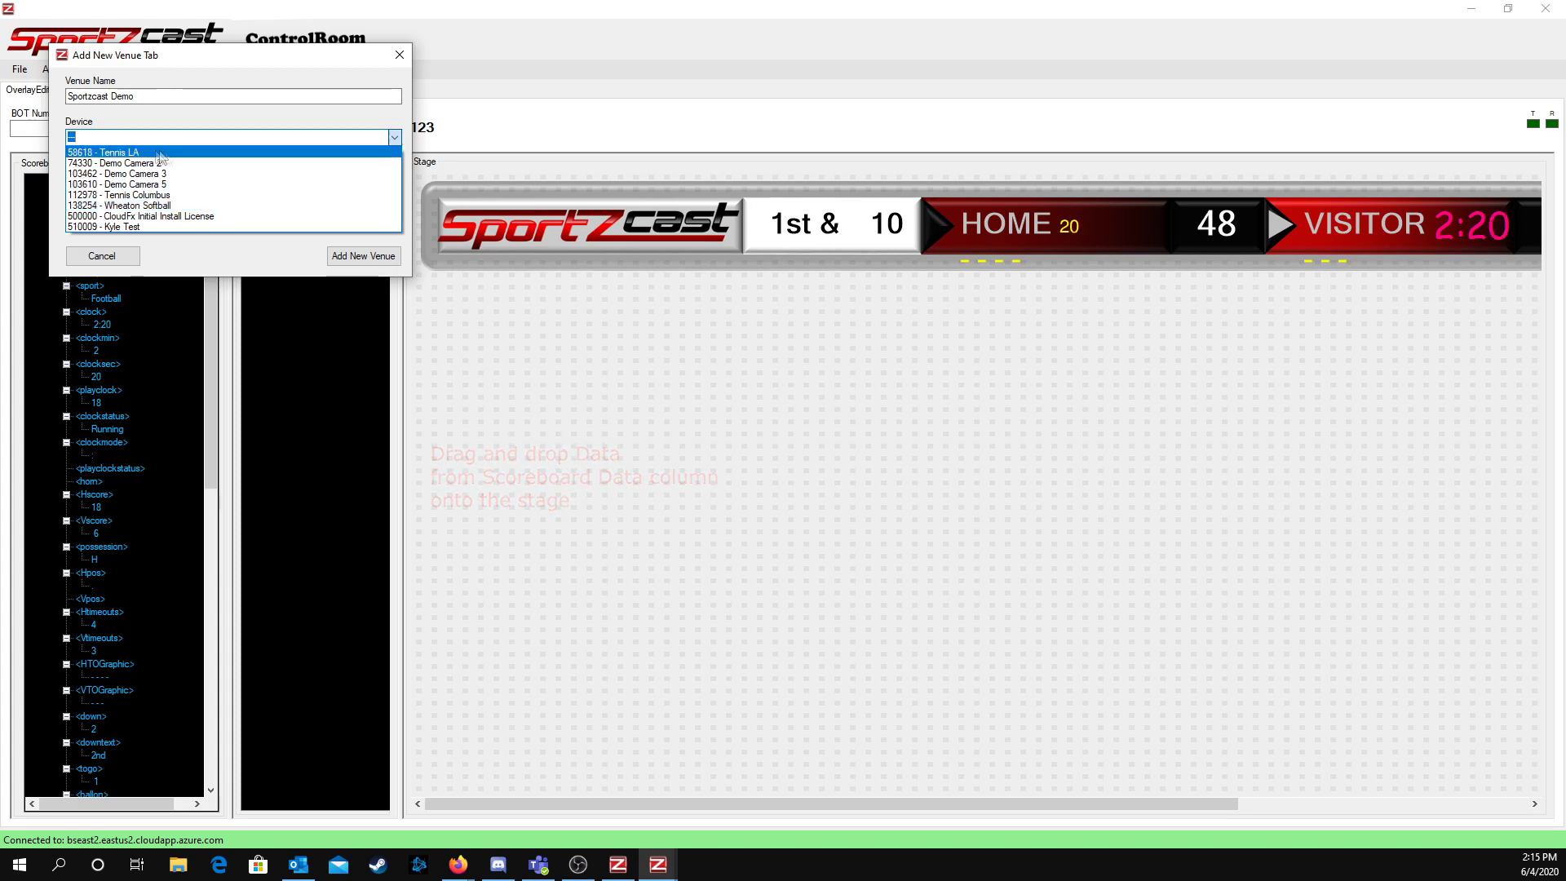
pyautogui.click(170, 207)
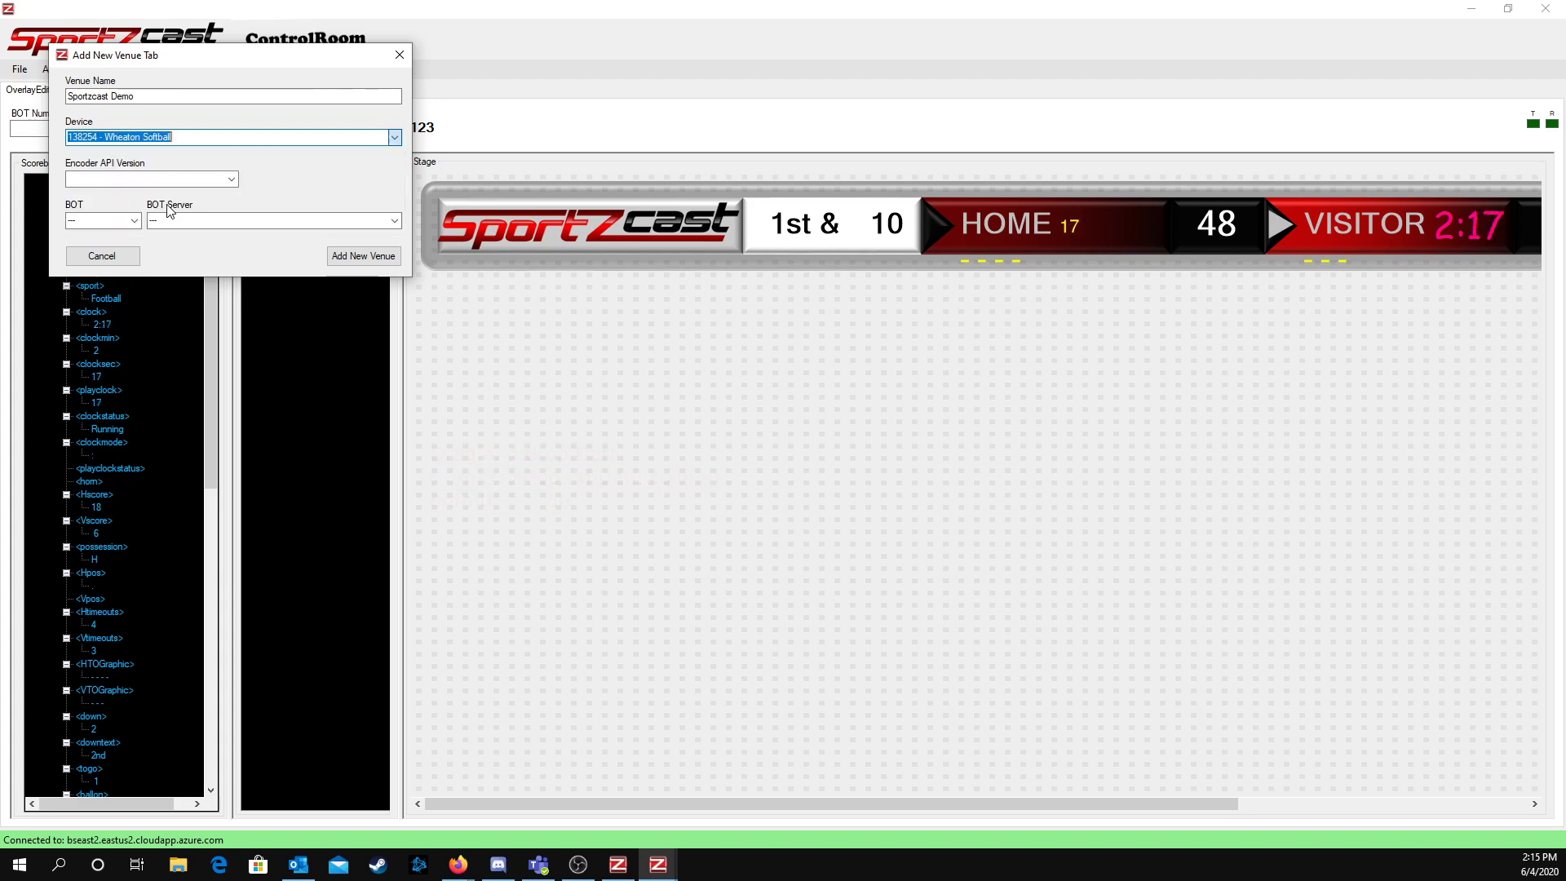
pyautogui.click(232, 180)
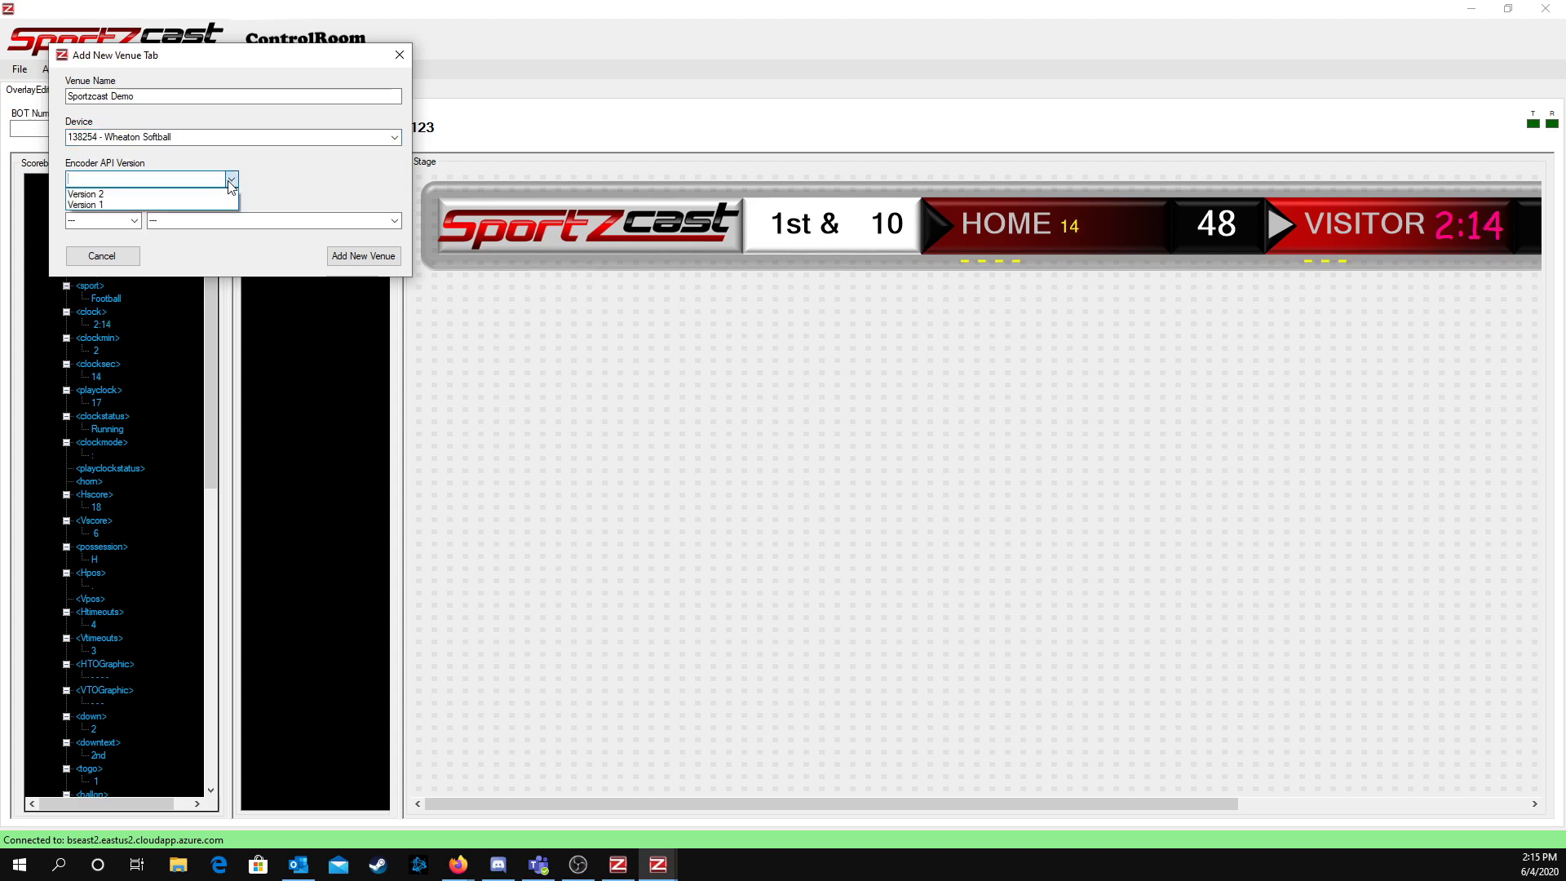
pyautogui.click(192, 195)
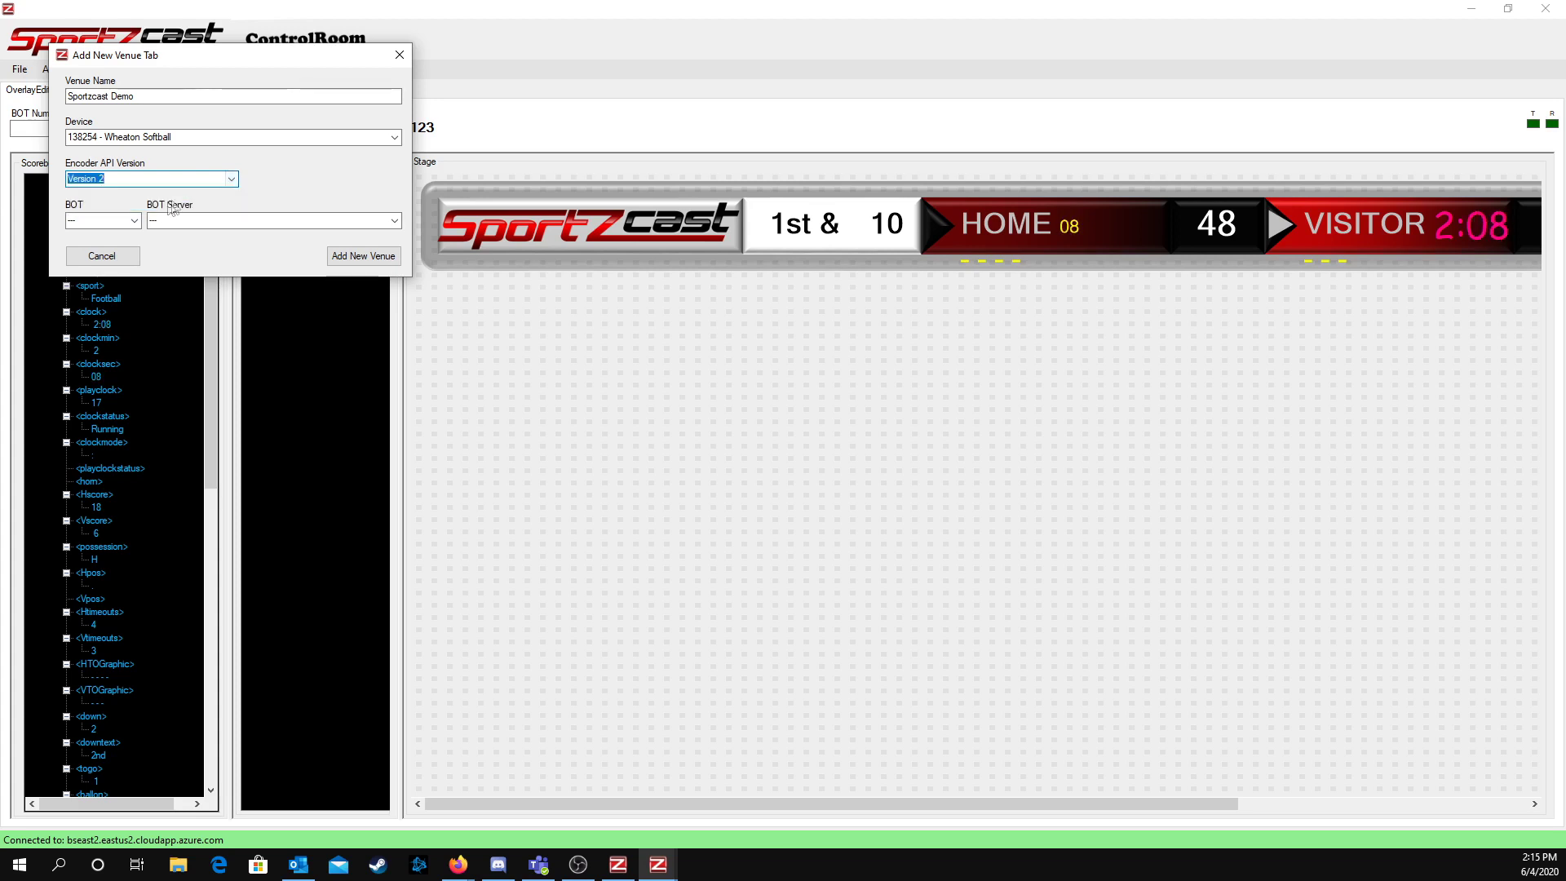
# Set BOT number 20 and server scorebot.sportzcast.net, then create the venue.
pyautogui.click(137, 221)
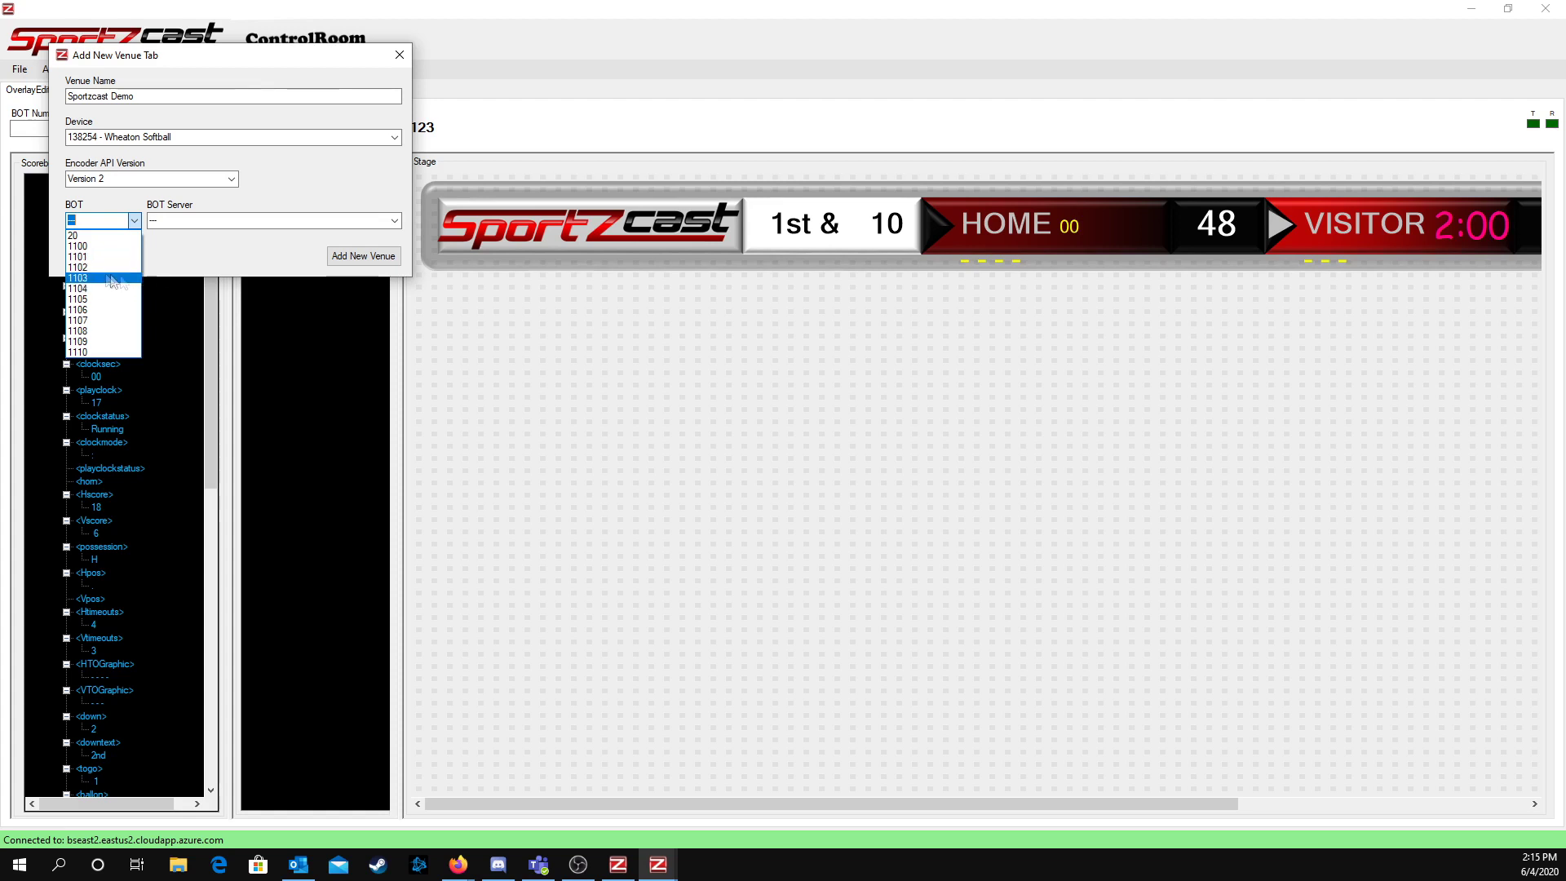
pyautogui.click(81, 235)
pyautogui.click(393, 221)
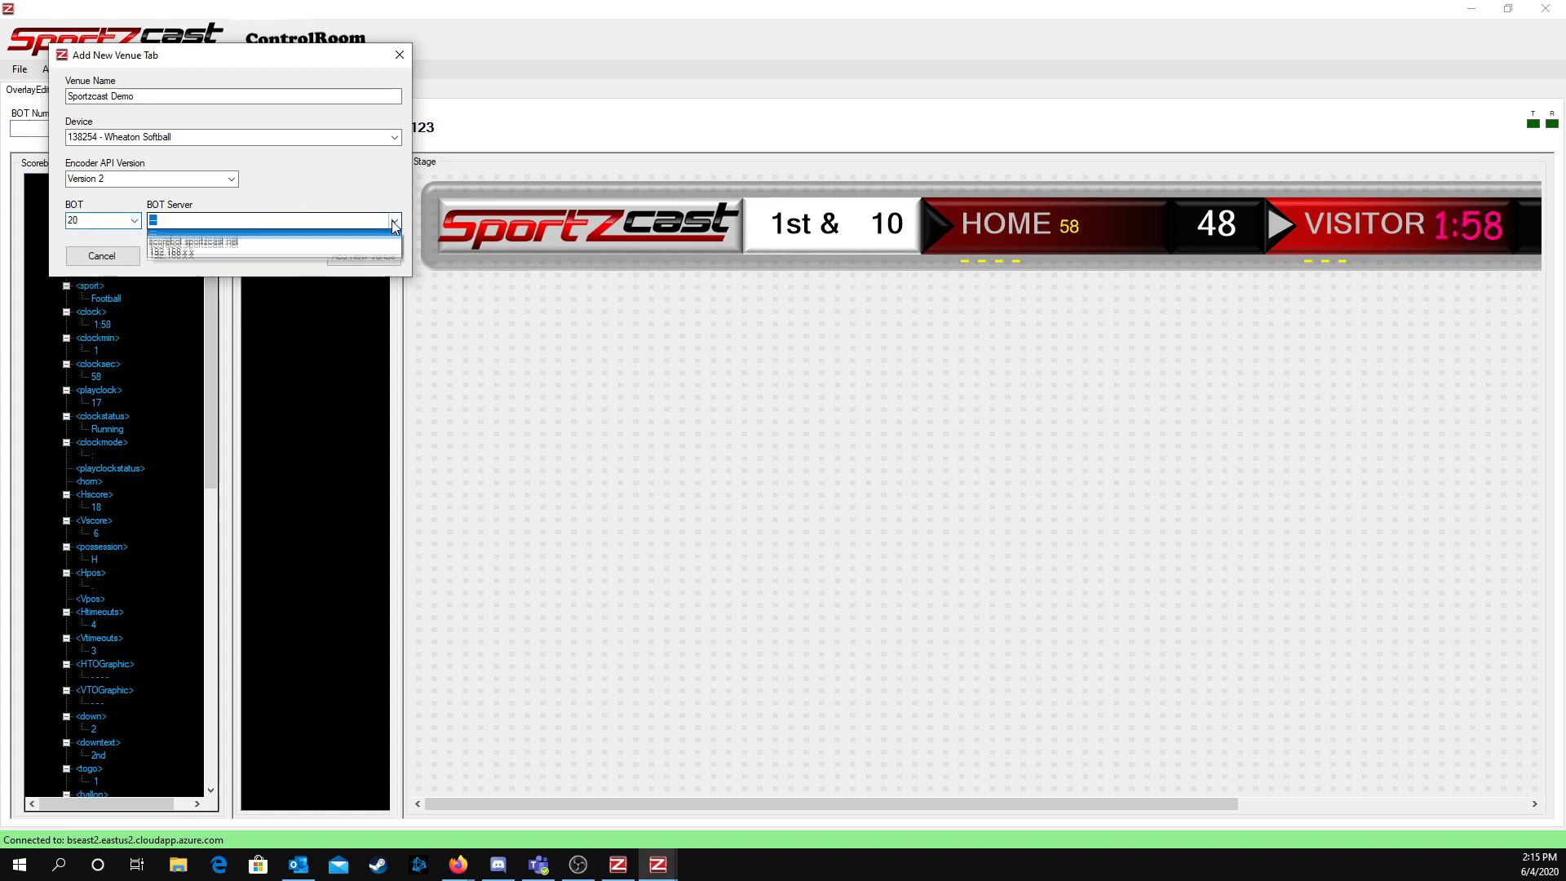
pyautogui.click(318, 246)
pyautogui.click(373, 226)
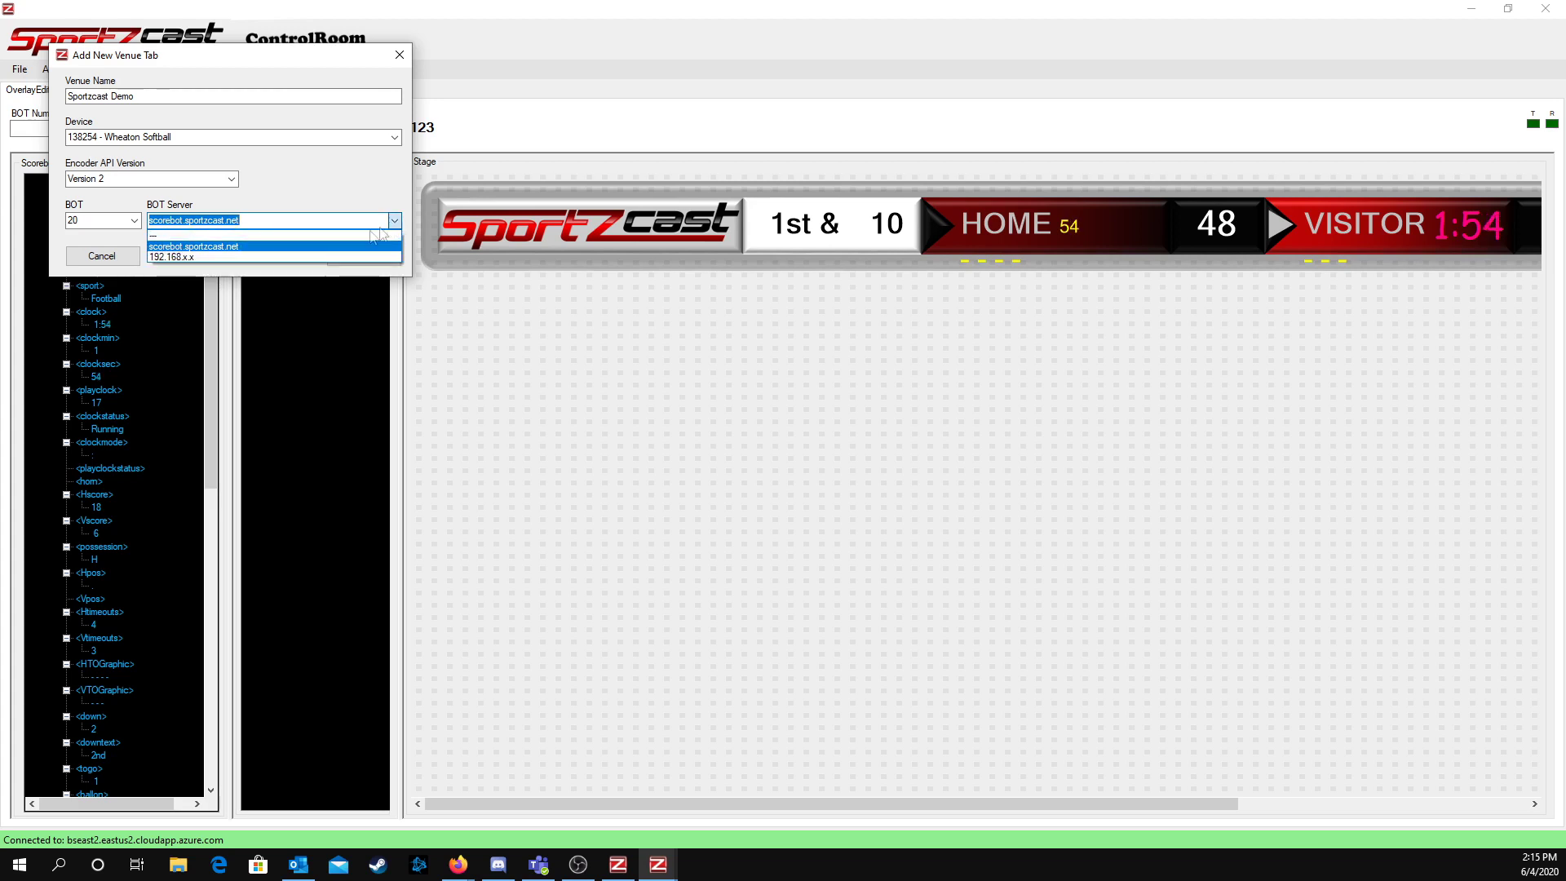
pyautogui.click(363, 257)
pyautogui.click(356, 223)
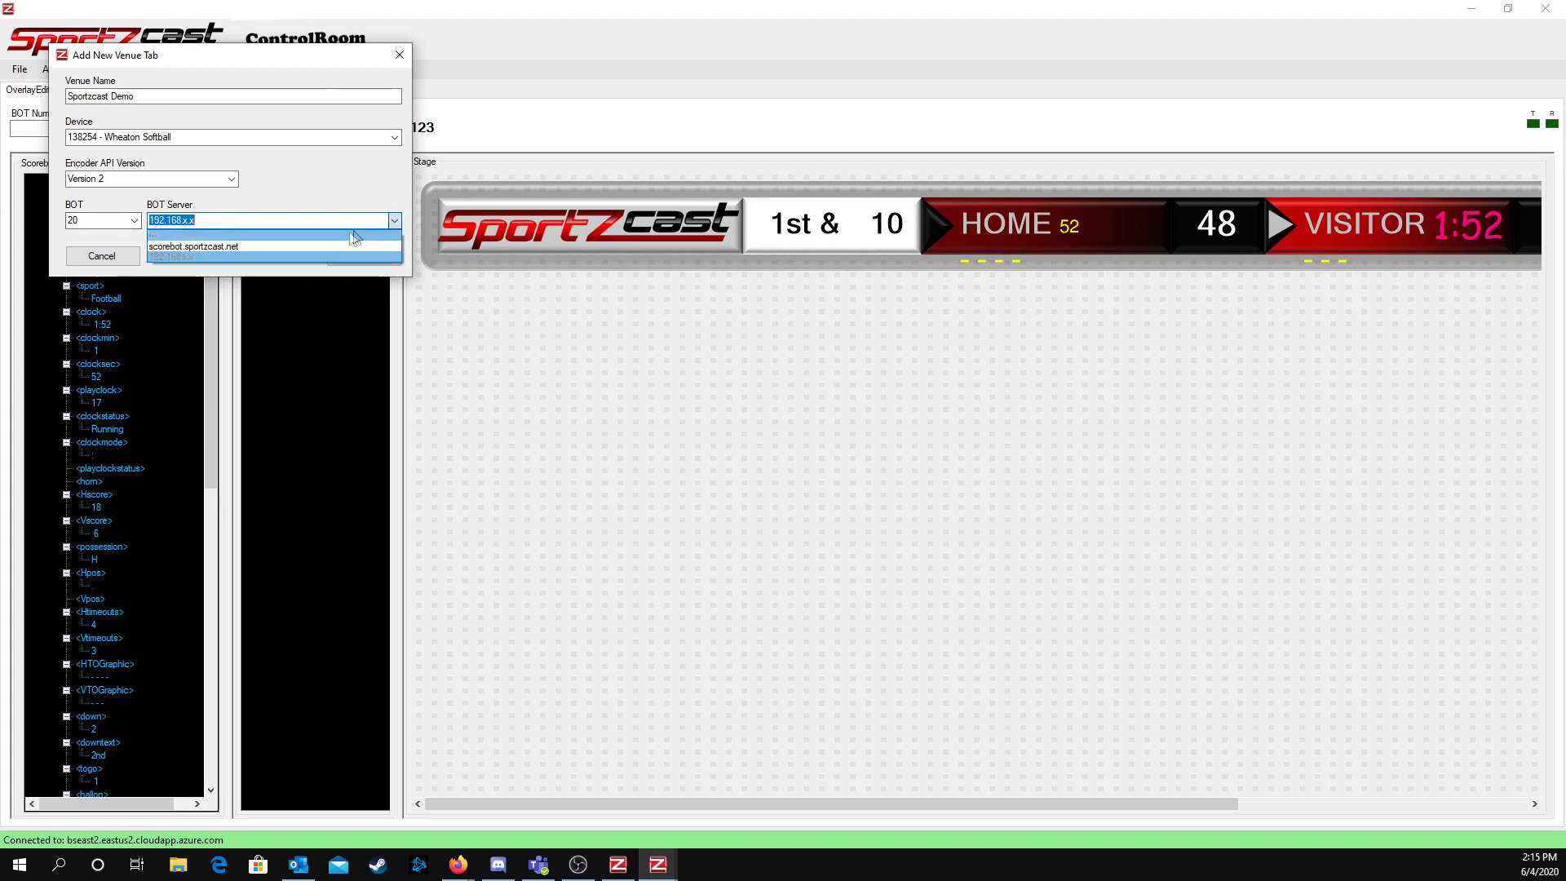
pyautogui.click(358, 247)
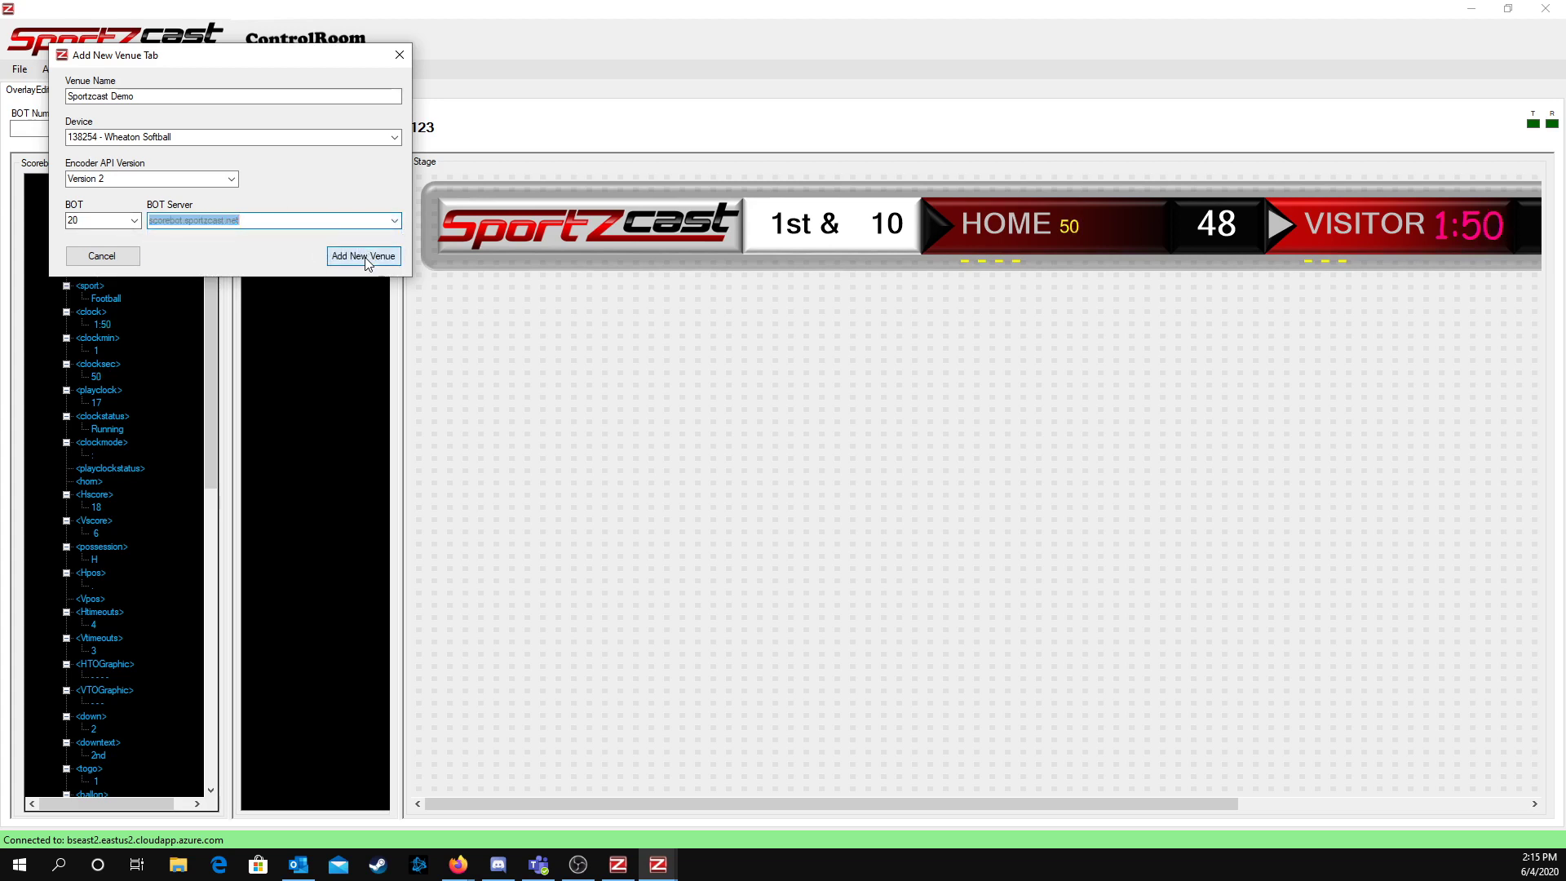
pyautogui.click(364, 256)
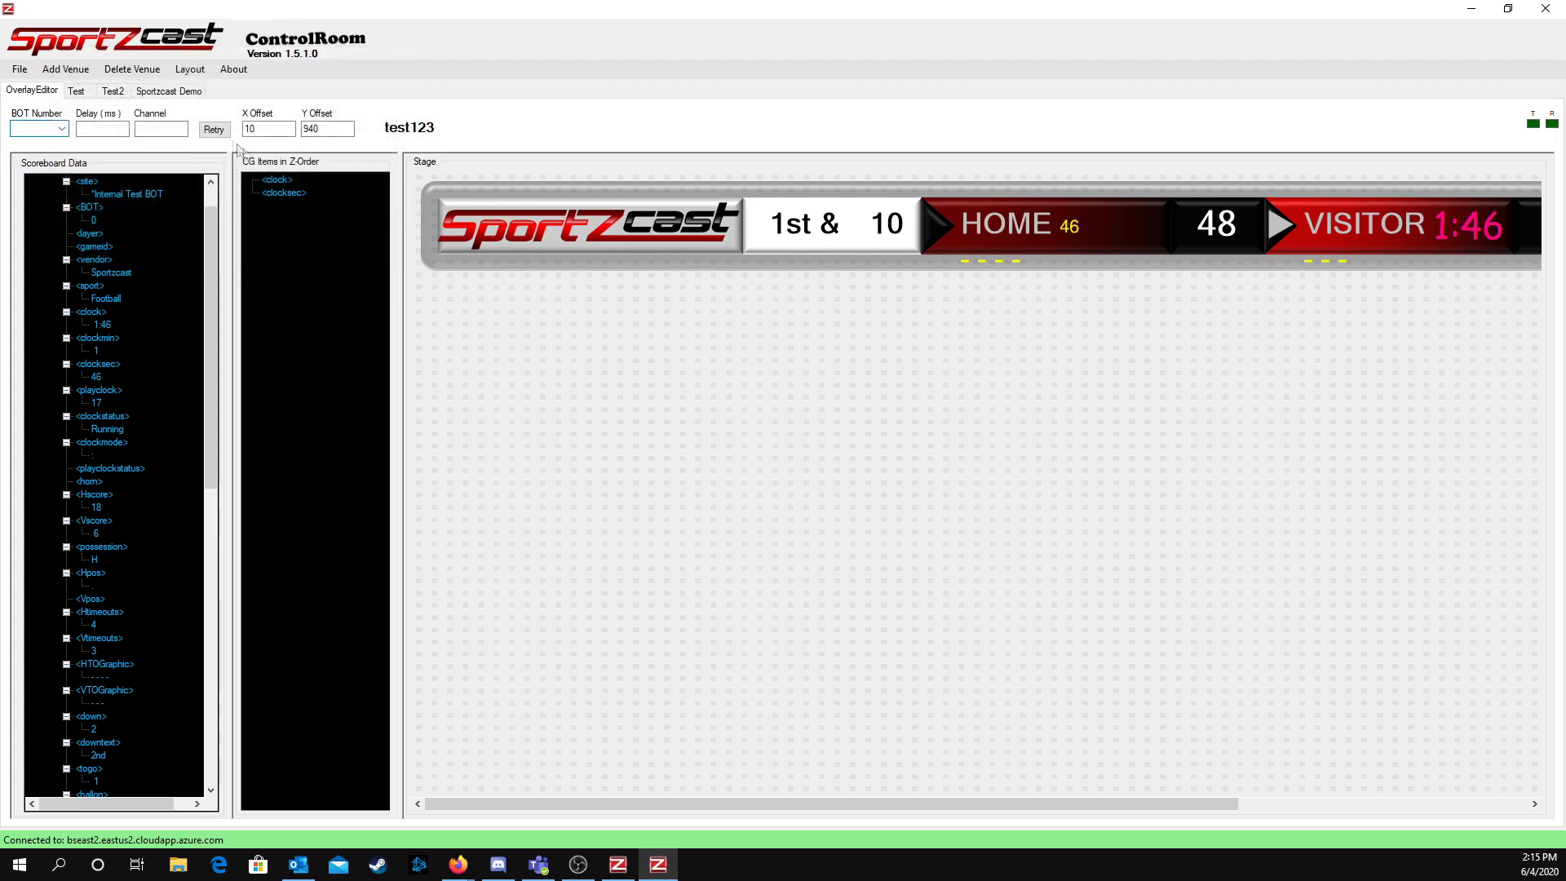
# In the Sportzcast Demo venue tab, choose TEST123 as the cue item's overlay.
pyautogui.click(178, 92)
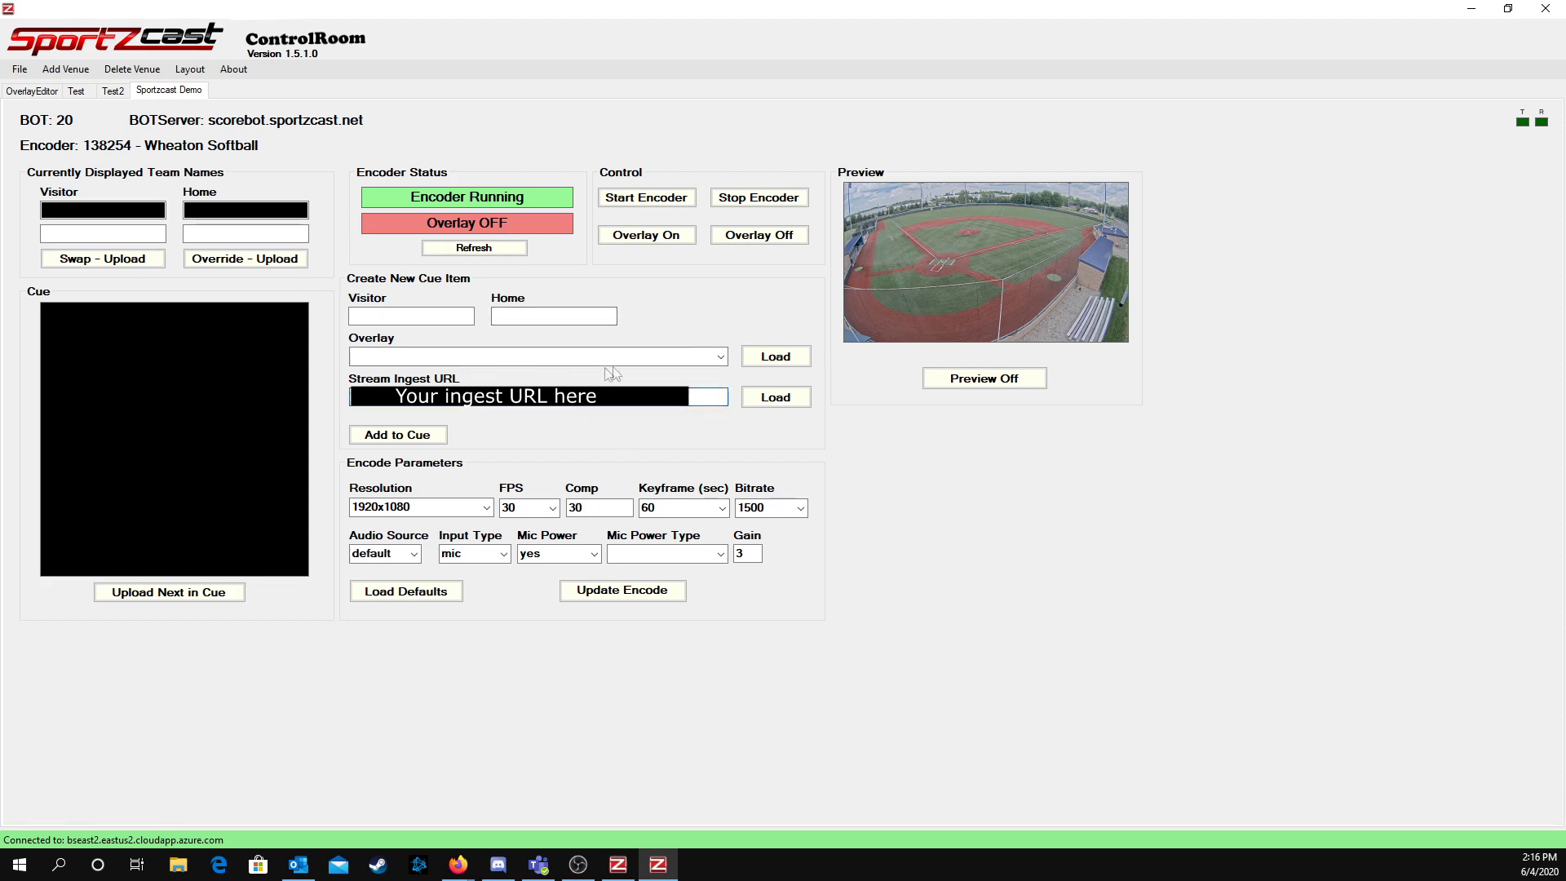
pyautogui.click(673, 356)
pyautogui.click(692, 356)
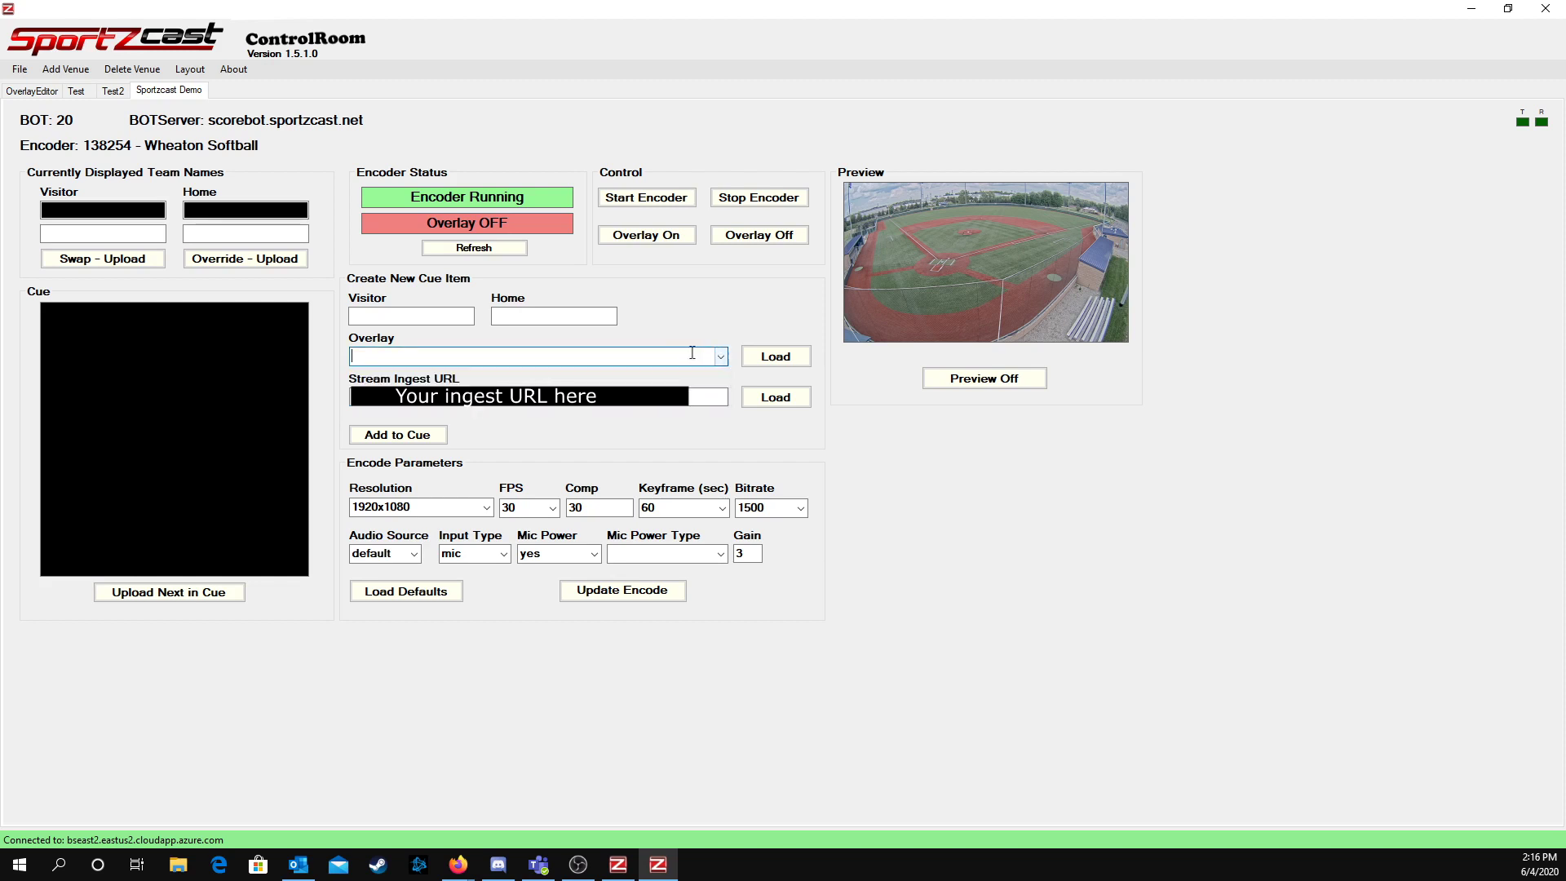
pyautogui.click(720, 357)
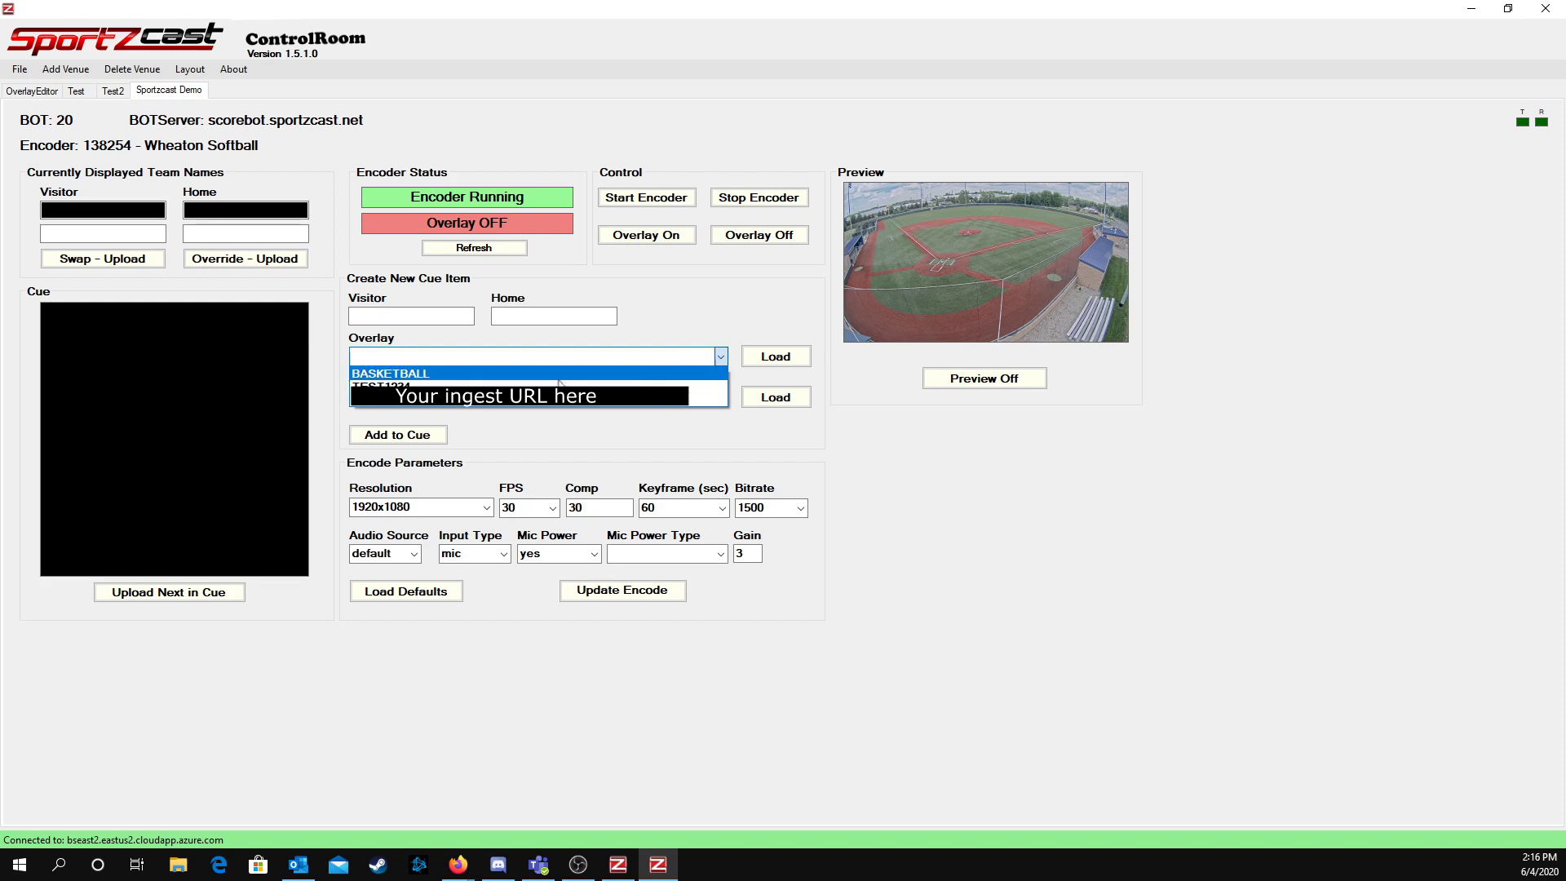
pyautogui.click(524, 401)
pyautogui.click(698, 394)
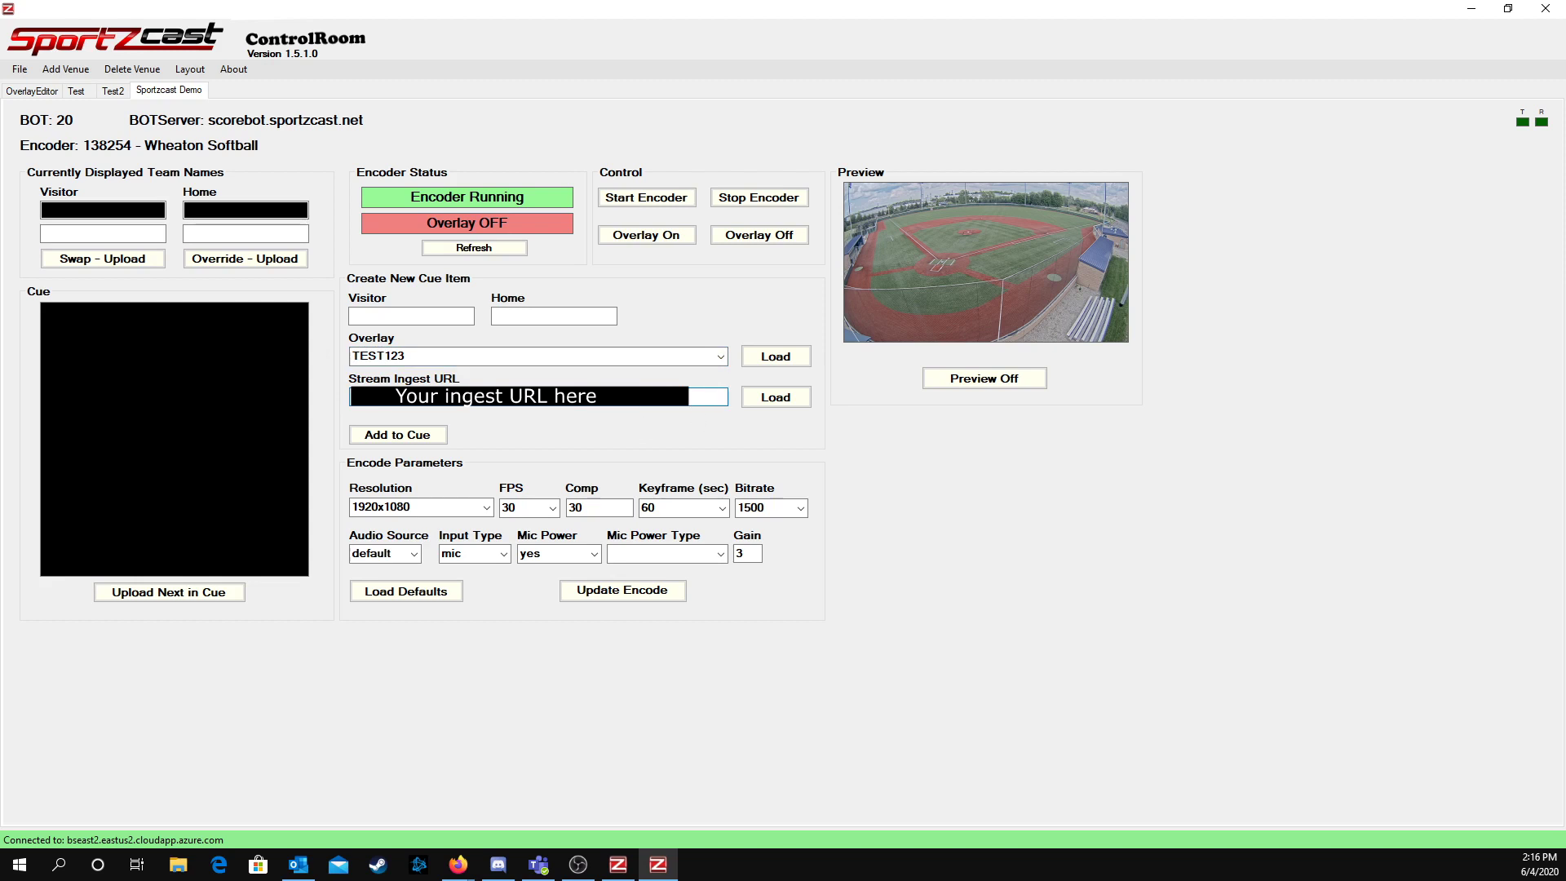
pyautogui.click(678, 358)
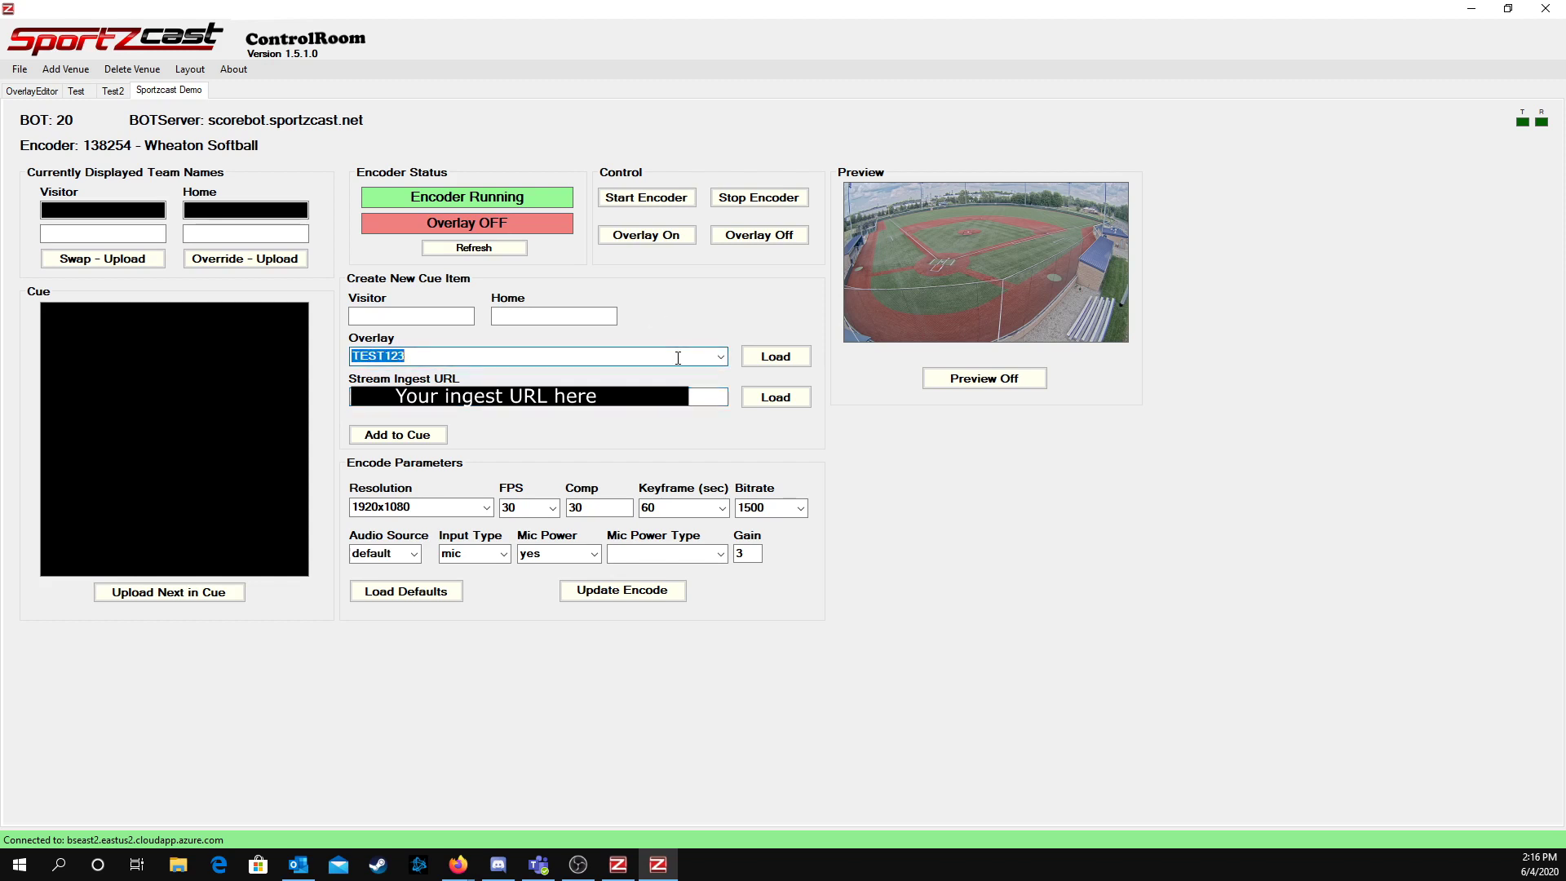